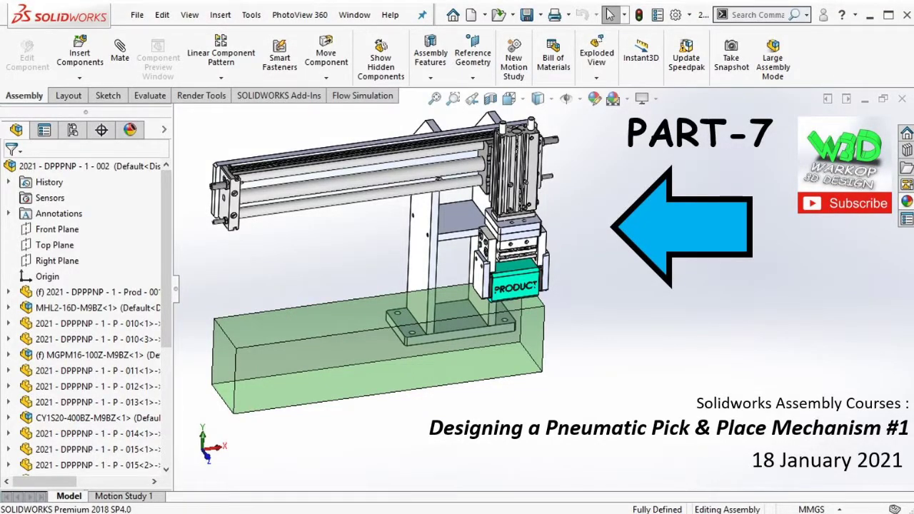
# Scroll the FeatureManager tree to the Initial Pos mate folder and suppress it
pyautogui.scroll(-2, 523, 284)
pyautogui.scroll(-3, 523, 284)
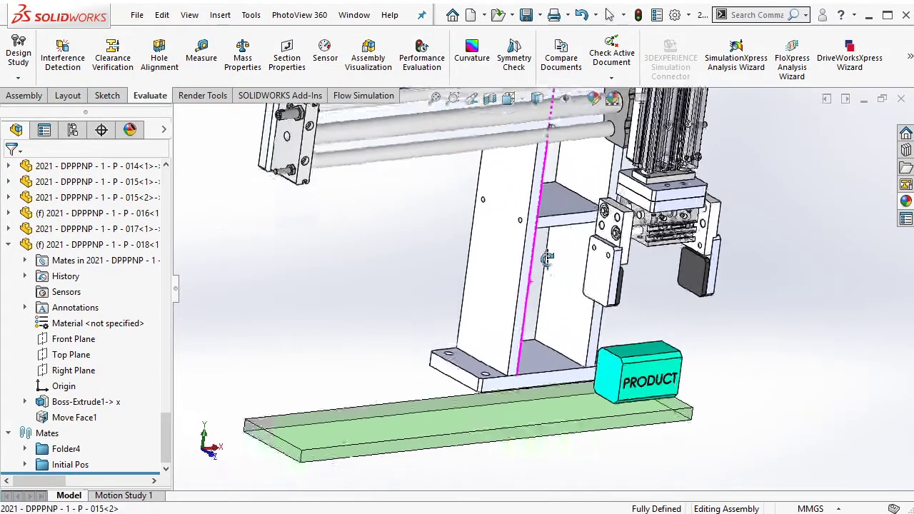
pyautogui.scroll(-3, 523, 284)
pyautogui.scroll(4, 523, 285)
pyautogui.scroll(-2, 535, 264)
pyautogui.scroll(-1, 543, 247)
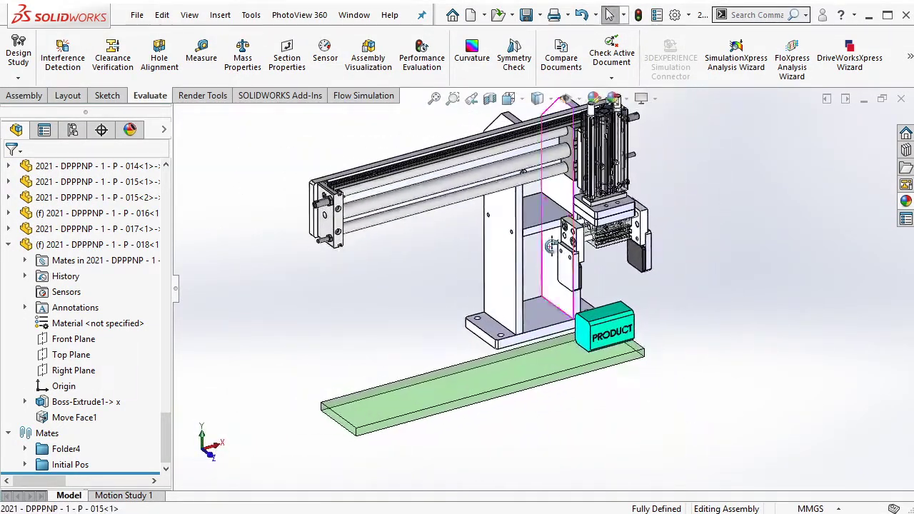
pyautogui.scroll(-2, 544, 242)
pyautogui.scroll(-1, 546, 243)
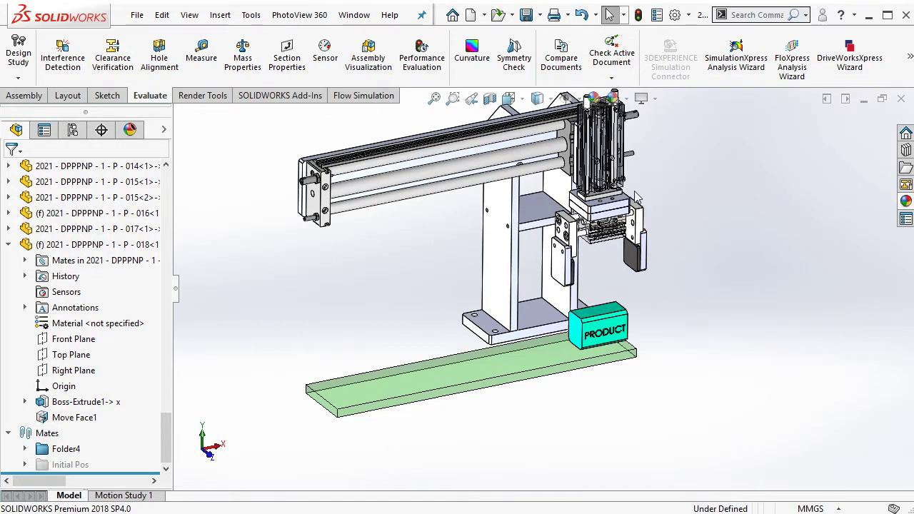
pyautogui.scroll(-3, 632, 201)
# Drag the gripper down on its extended rods
pyautogui.scroll(1, 608, 225)
pyautogui.moveTo(608, 226); pyautogui.dragTo(607, 286)
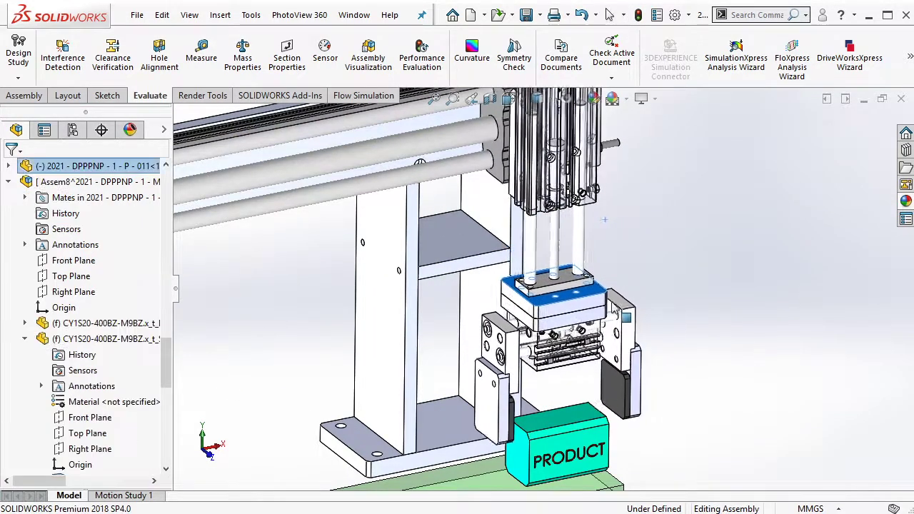
pyautogui.scroll(-2, 567, 172)
pyautogui.scroll(-3, 569, 173)
pyautogui.scroll(-2, 561, 214)
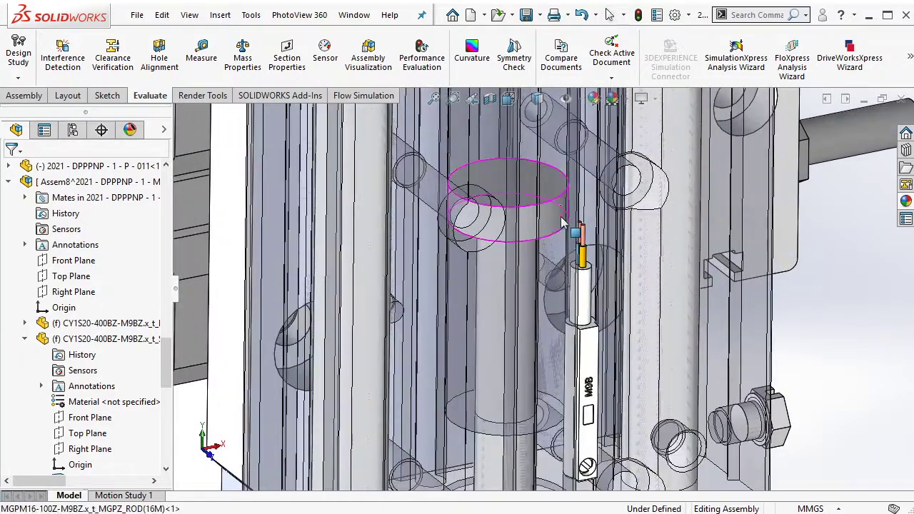
pyautogui.scroll(-1, 559, 243)
# Mate the MGPM16 cylinder's ring face coincident to its hidden inner ring face
pyautogui.click(559, 254)
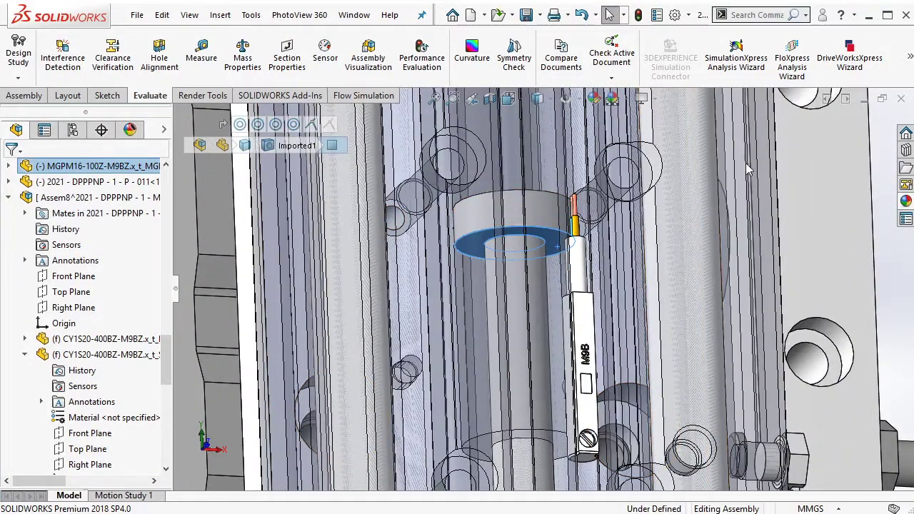
pyautogui.press('m')
pyautogui.moveTo(627, 327); pyautogui.dragTo(519, 271, button='middle')
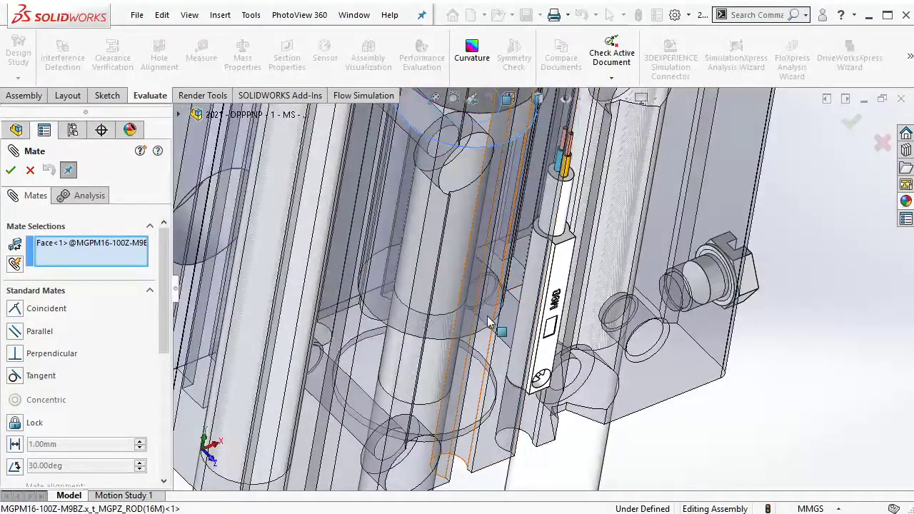
pyautogui.rightClick(490, 87)
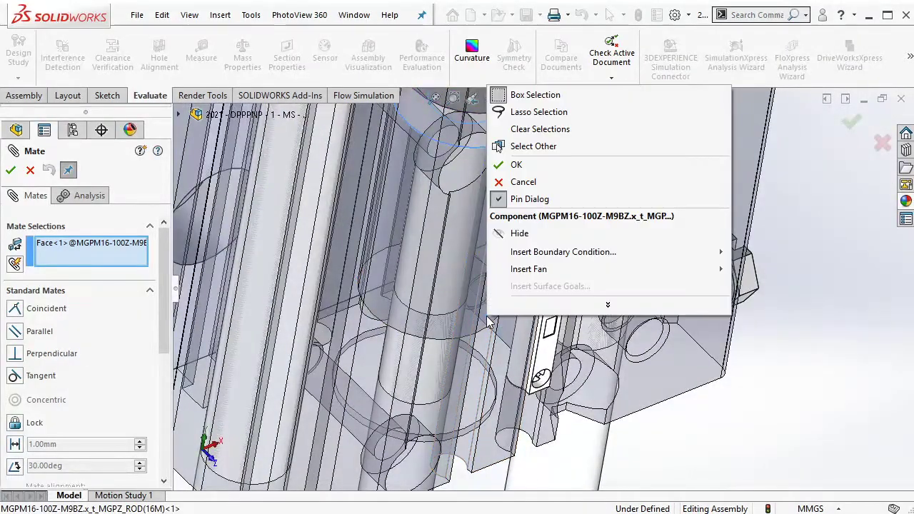
pyautogui.click(529, 150)
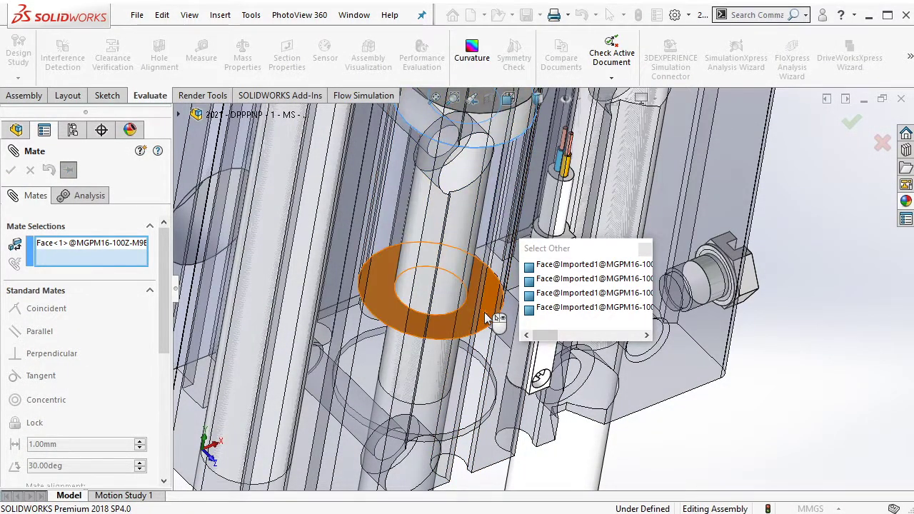
pyautogui.click(492, 318)
pyautogui.click(645, 335)
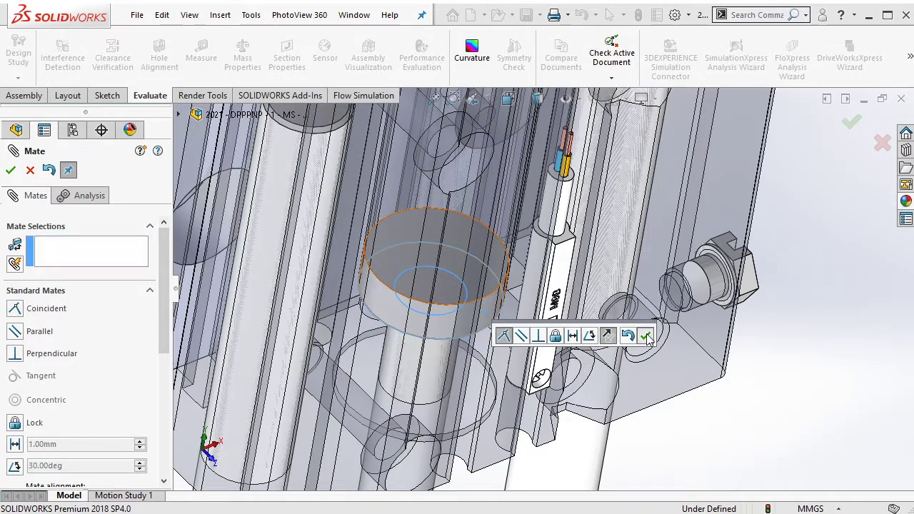
pyautogui.scroll(8, 653, 351)
# Add Coincident42 between a jaw cylinder face and its hidden ring face
pyautogui.scroll(-5, 520, 375)
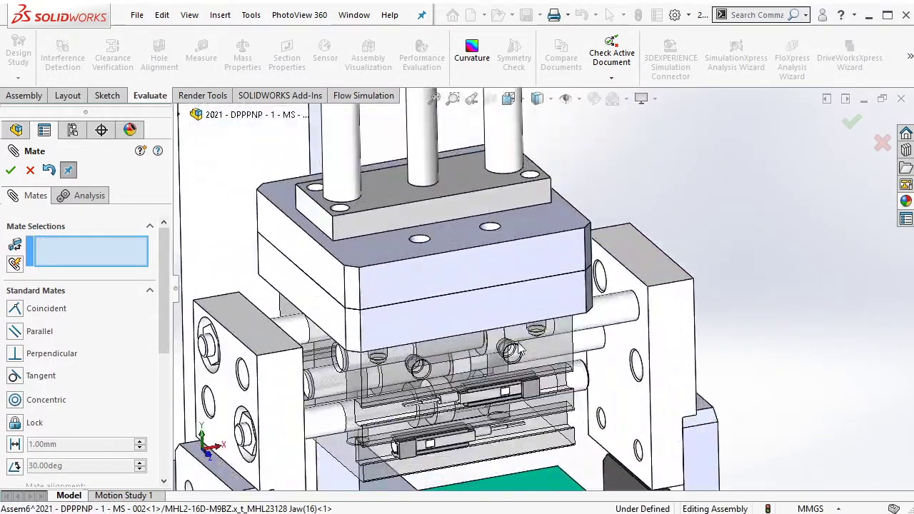
pyautogui.scroll(-4, 520, 364)
pyautogui.moveTo(521, 344); pyautogui.dragTo(567, 251, button='middle')
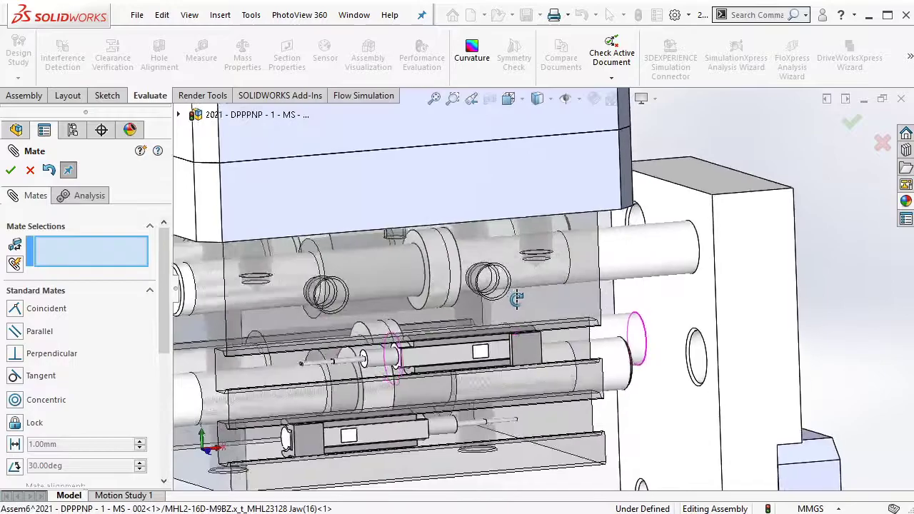
pyautogui.click(512, 245)
pyautogui.scroll(-3, 404, 243)
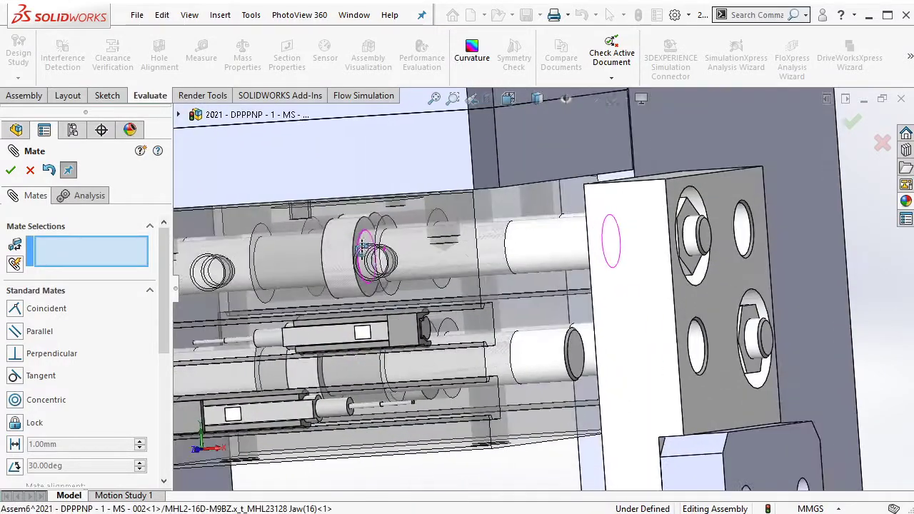
pyautogui.scroll(-3, 403, 243)
pyautogui.rightClick(421, 230)
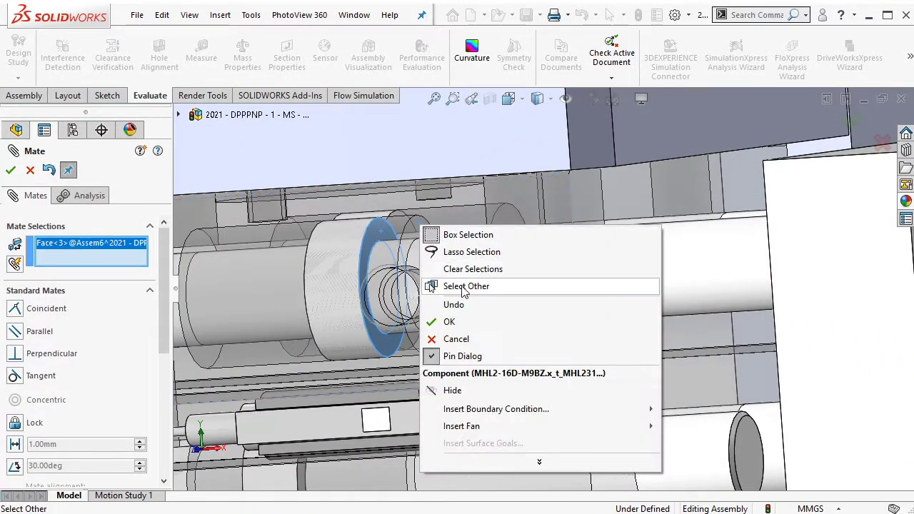
pyautogui.click(490, 287)
pyautogui.click(424, 227)
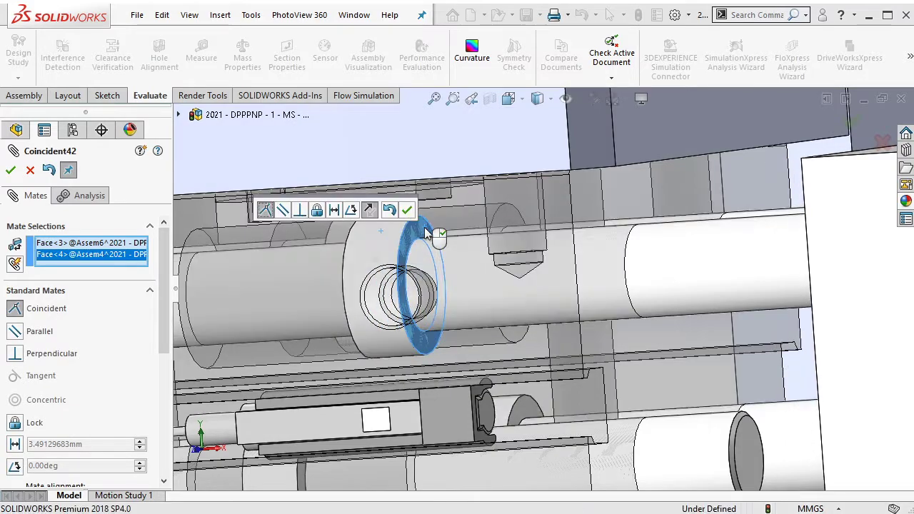
pyautogui.press('Return')
# Add Coincident43 between the lower jaw piston ring face and its hidden ring face
pyautogui.scroll(5, 522, 295)
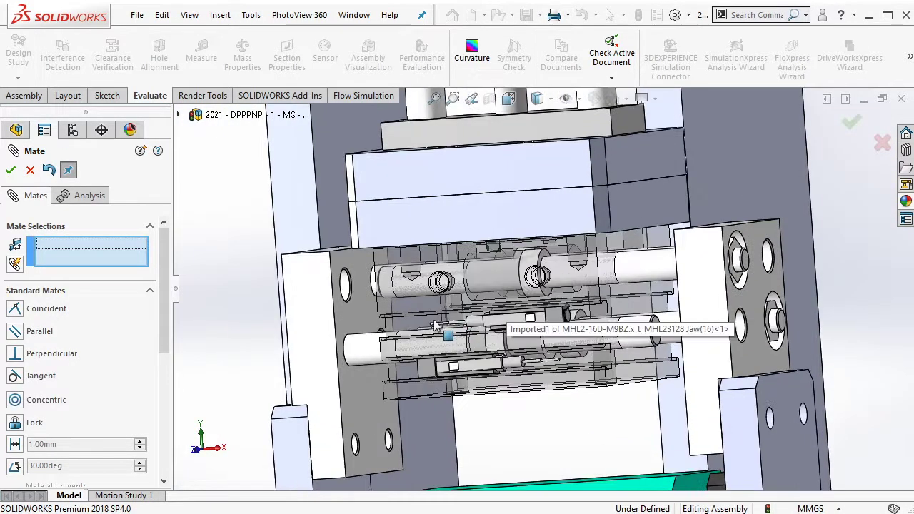
pyautogui.scroll(-5, 446, 324)
pyautogui.scroll(2, 691, 344)
pyautogui.scroll(-2, 702, 331)
pyautogui.moveTo(703, 332); pyautogui.dragTo(638, 350, button='middle')
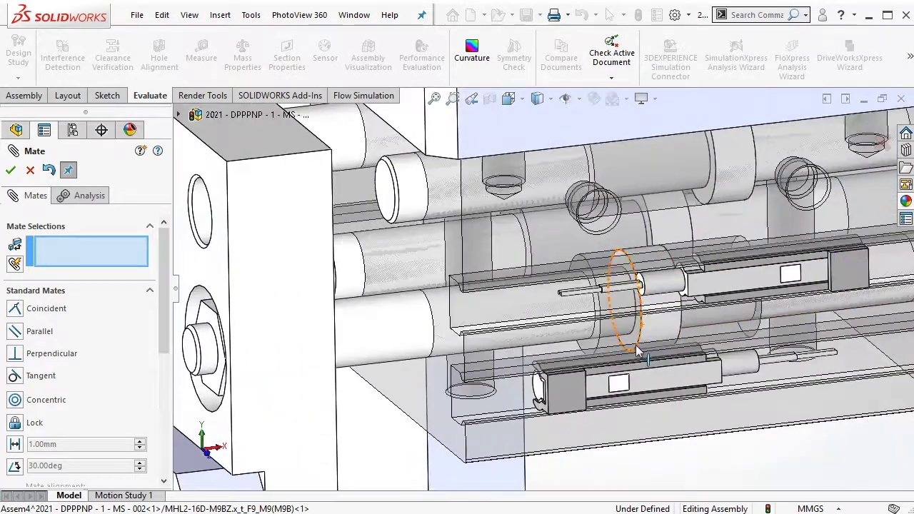
pyautogui.click(638, 350)
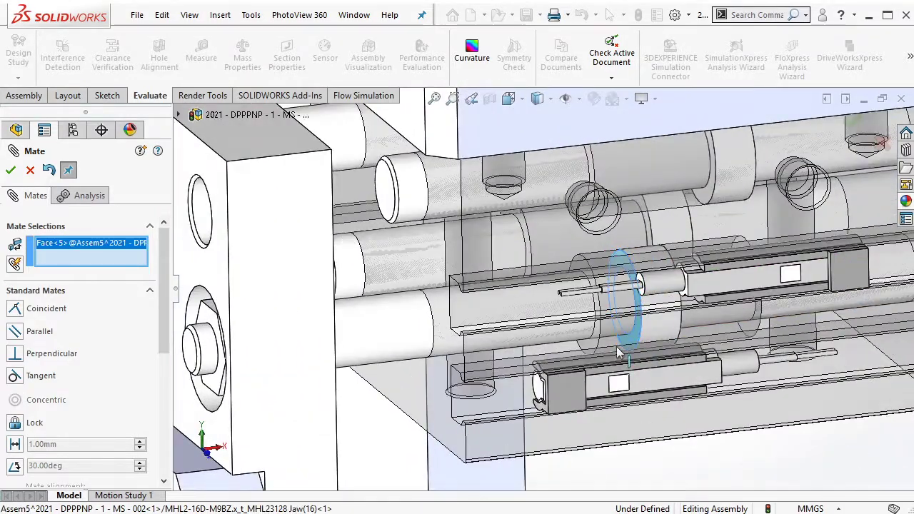
pyautogui.scroll(-3, 621, 350)
pyautogui.rightClick(580, 337)
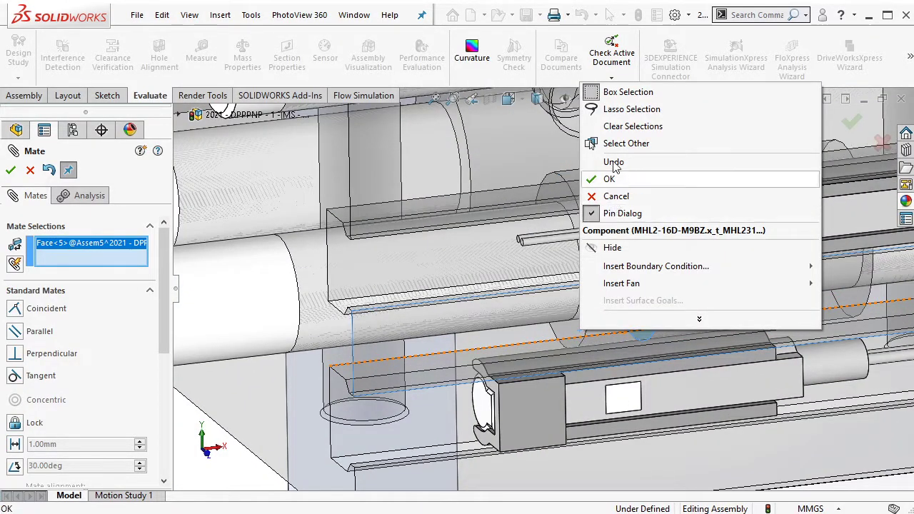
pyautogui.click(621, 143)
pyautogui.click(572, 332)
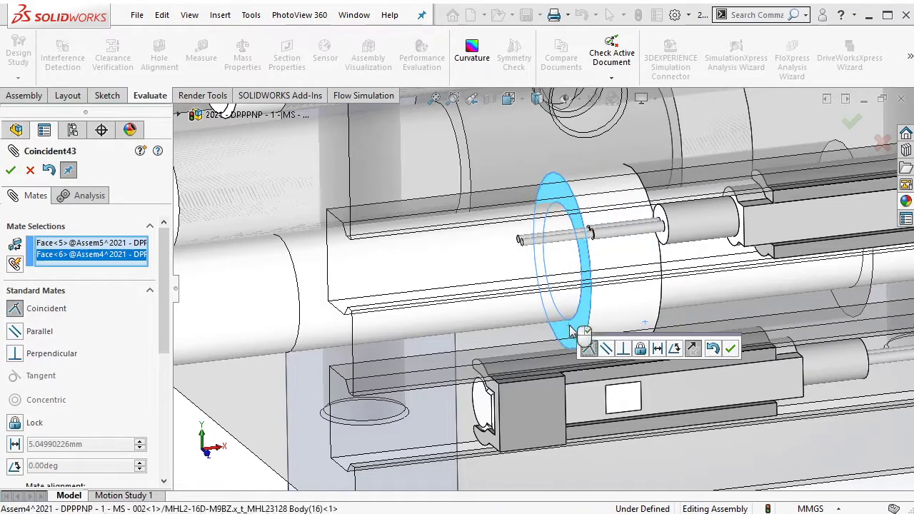
pyautogui.click(729, 346)
# Close the Mate PropertyManager and inspect the gripper's right jaw finger
pyautogui.click(11, 173)
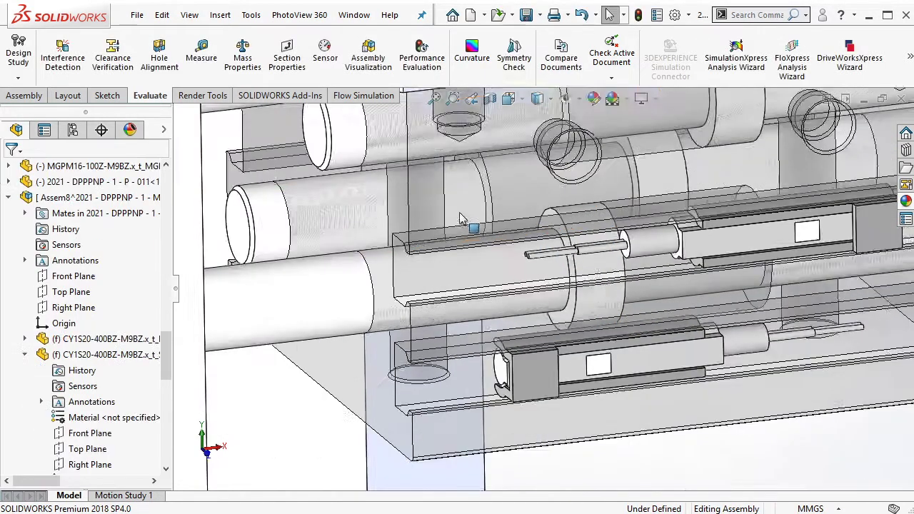
pyautogui.scroll(5, 647, 345)
pyautogui.click(646, 345)
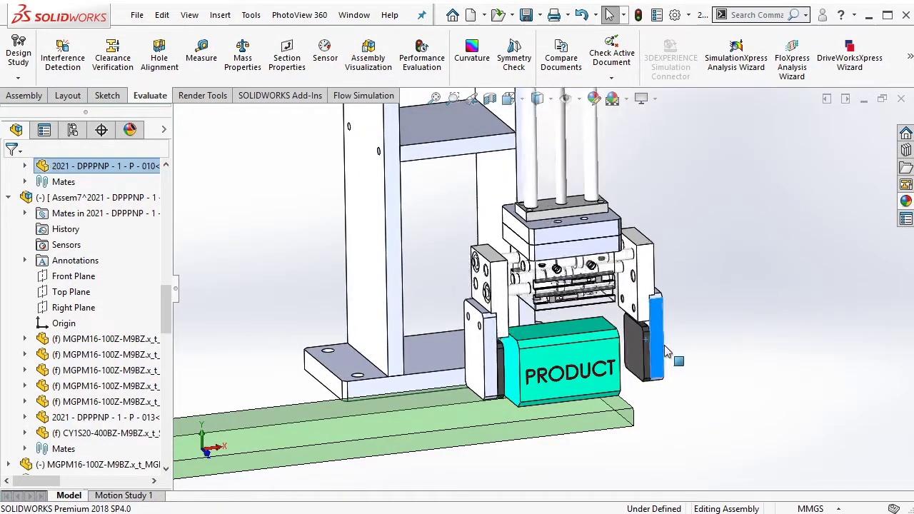
pyautogui.scroll(5, 625, 254)
pyautogui.click(625, 255)
pyautogui.scroll(-5, 580, 178)
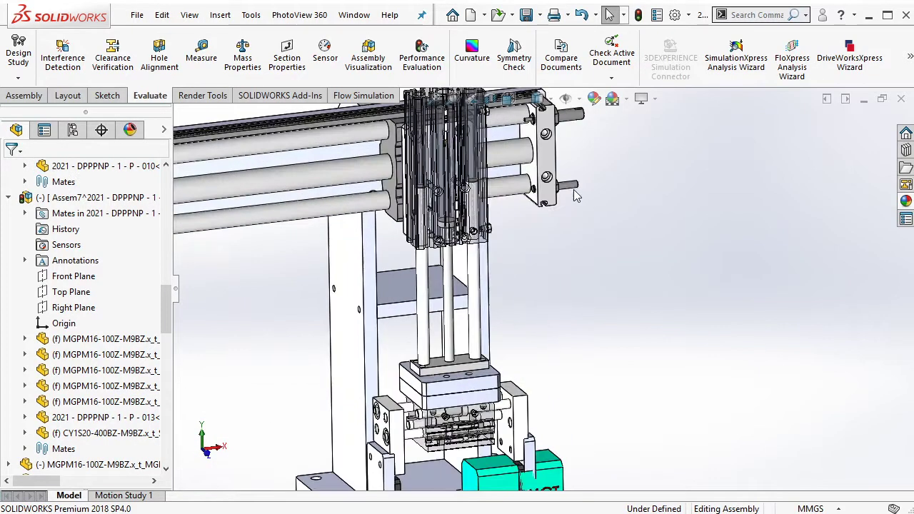
pyautogui.scroll(-3, 564, 143)
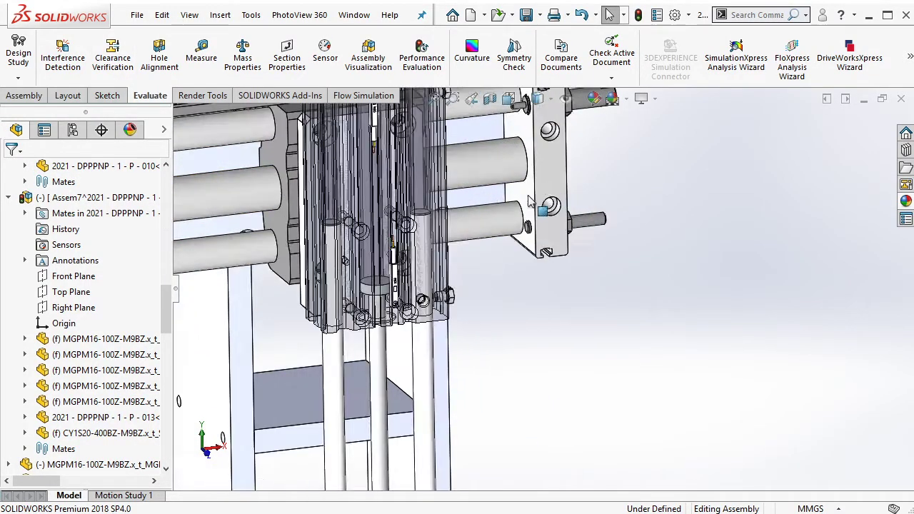
# Add a 1.50mm distance mate between the upper cylinder's slide plate and its end plate
pyautogui.click(532, 164)
pyautogui.press('m')
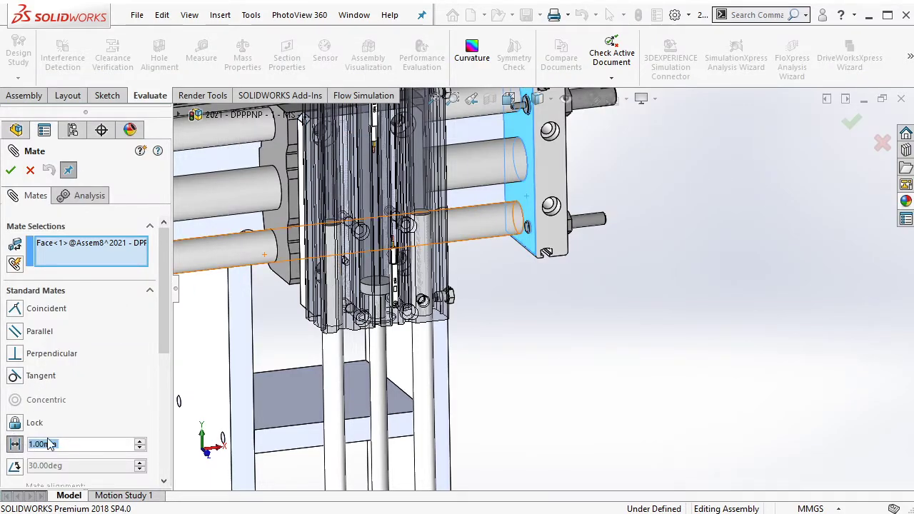
pyautogui.moveTo(399, 235); pyautogui.dragTo(440, 195, button='middle')
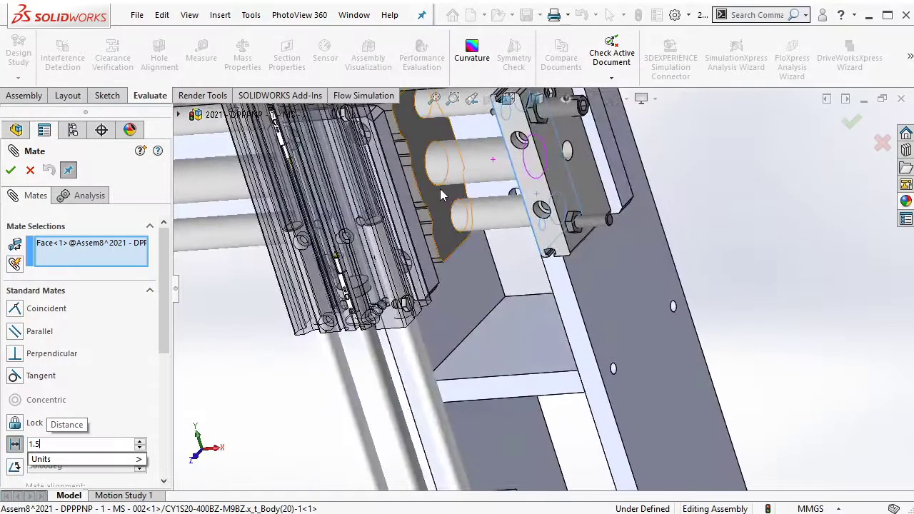
pyautogui.click(476, 221)
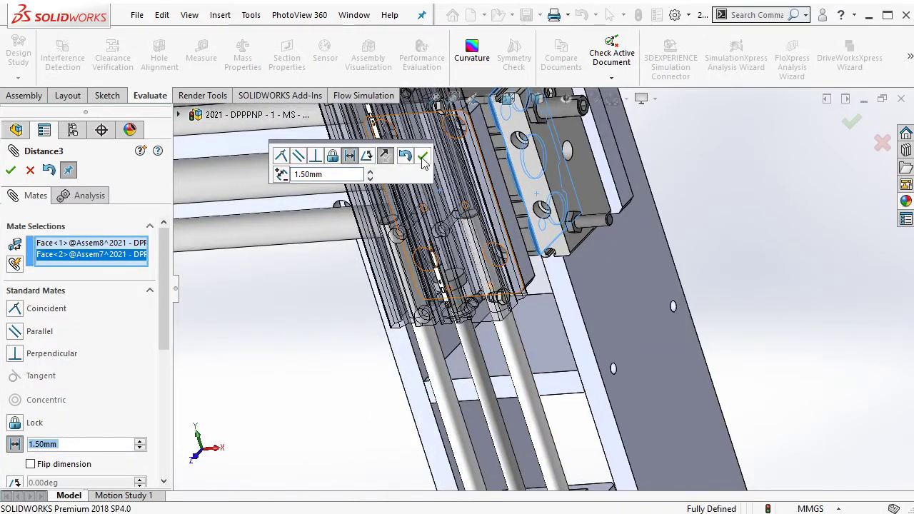
pyautogui.click(423, 157)
pyautogui.click(11, 169)
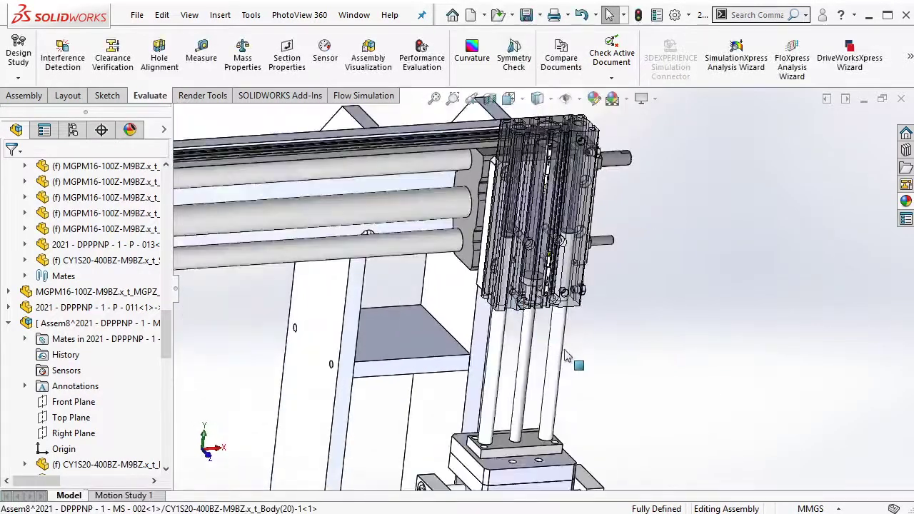
pyautogui.moveTo(442, 286); pyautogui.dragTo(562, 388, button='middle')
# Check that both gripper jaws and the component are now fully fixed
pyautogui.click(561, 387)
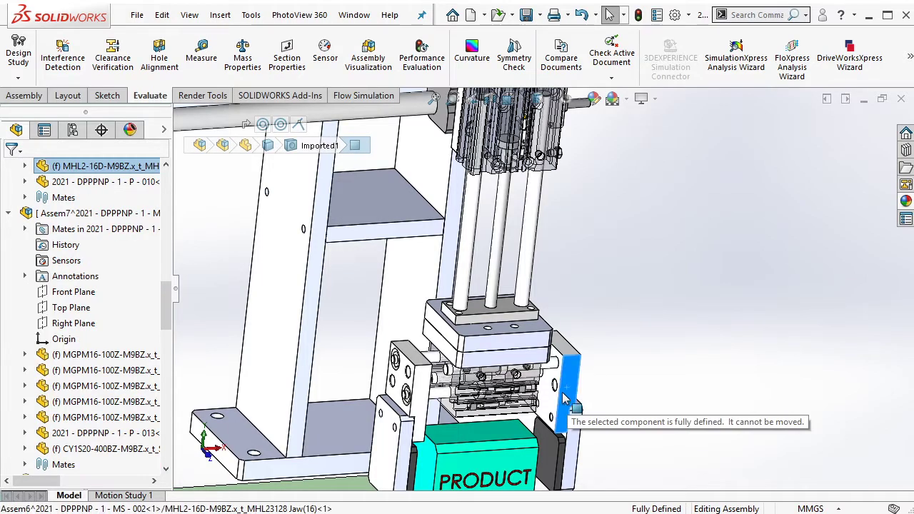
pyautogui.click(419, 411)
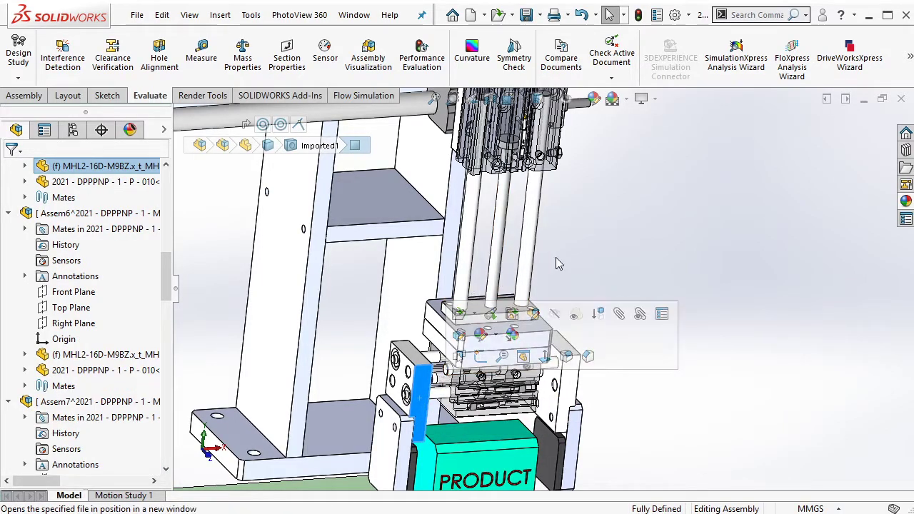
pyautogui.scroll(2, 534, 319)
pyautogui.click(534, 320)
pyautogui.click(632, 402)
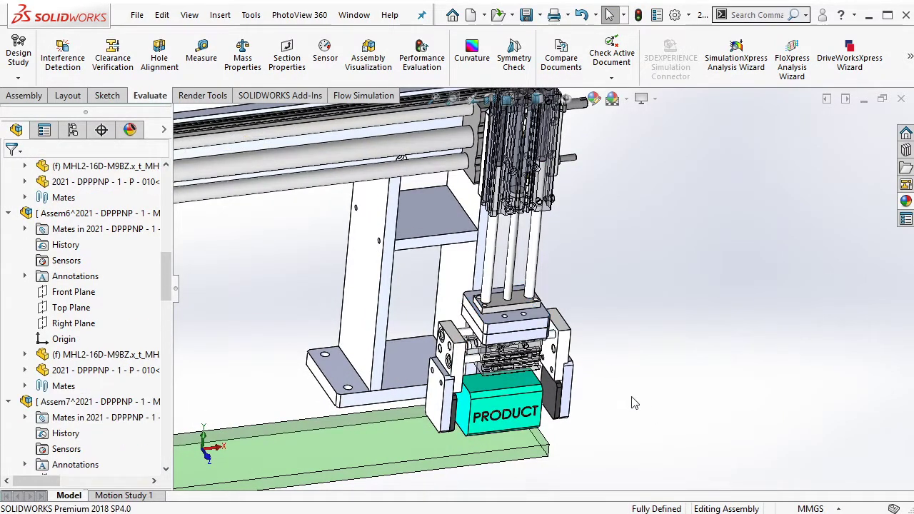
# Select Coincident41 through Distance3 and add them to a new mate folder, Pos 1
pyautogui.moveTo(170, 289); pyautogui.dragTo(171, 451)
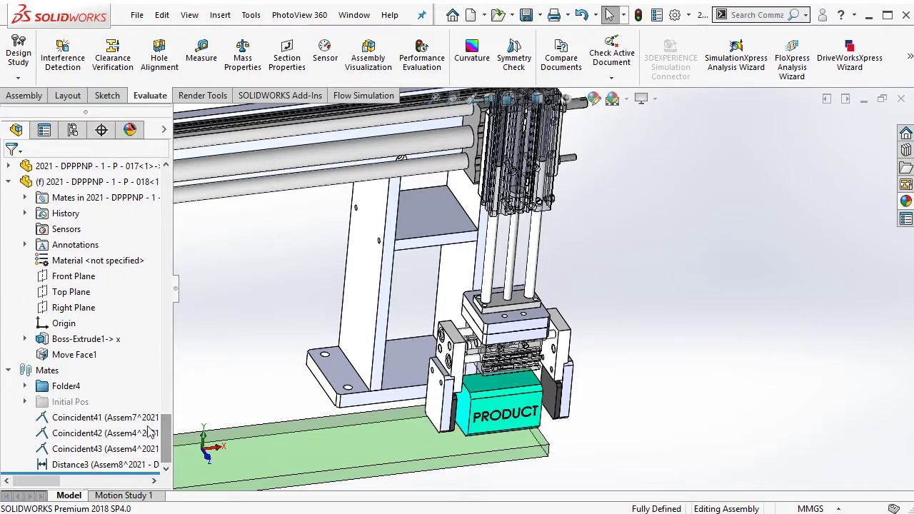
pyautogui.click(109, 420)
pyautogui.keyDown('shift'); pyautogui.click(93, 464); pyautogui.keyUp('shift')
pyautogui.rightClick(93, 464)
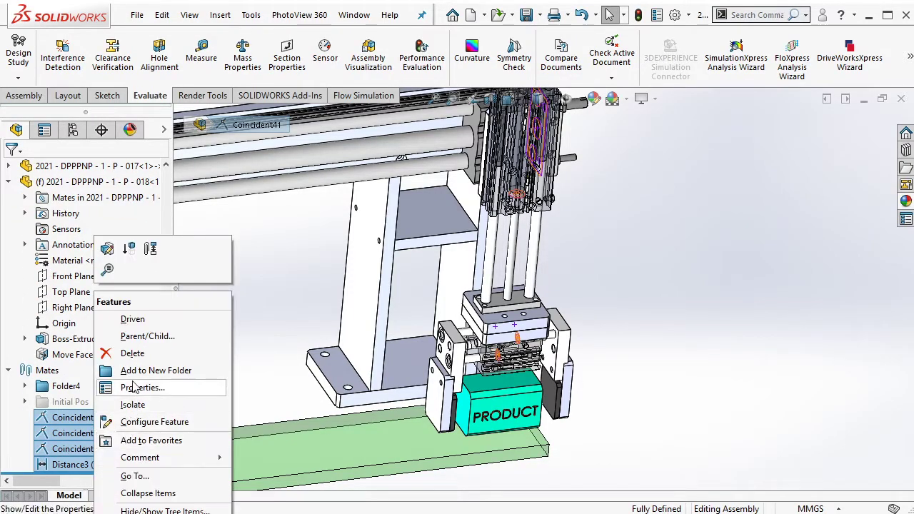
pyautogui.click(131, 381)
pyautogui.write('Pos 1 (1.5 sec)')
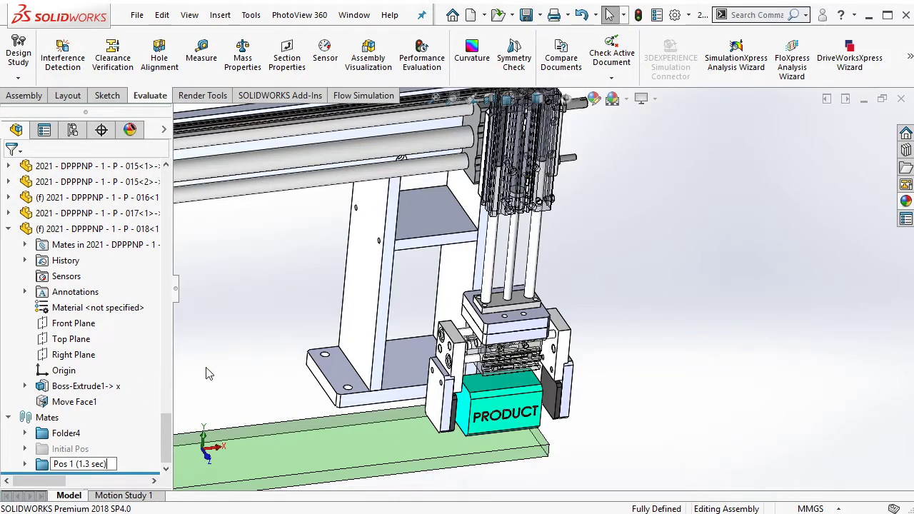
pyautogui.click(84, 468)
pyautogui.click(84, 456)
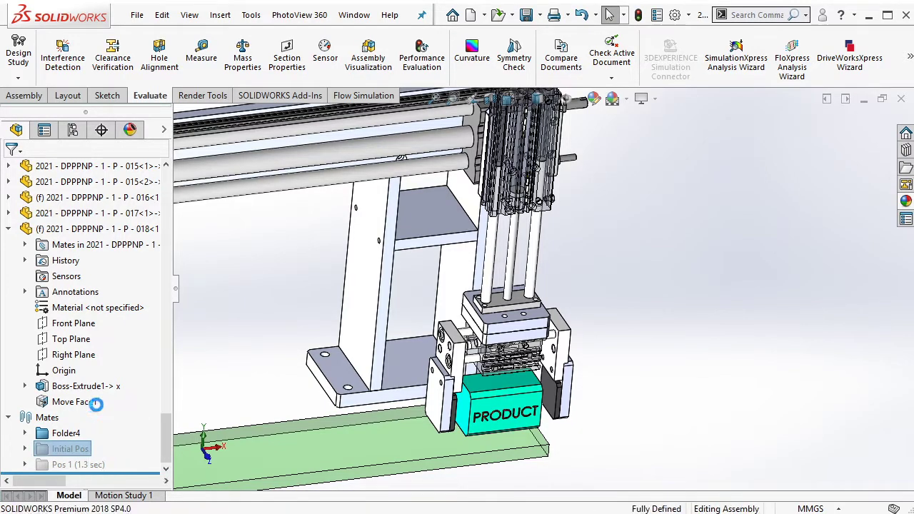
pyautogui.scroll(-5, 529, 250)
pyautogui.scroll(-5, 528, 246)
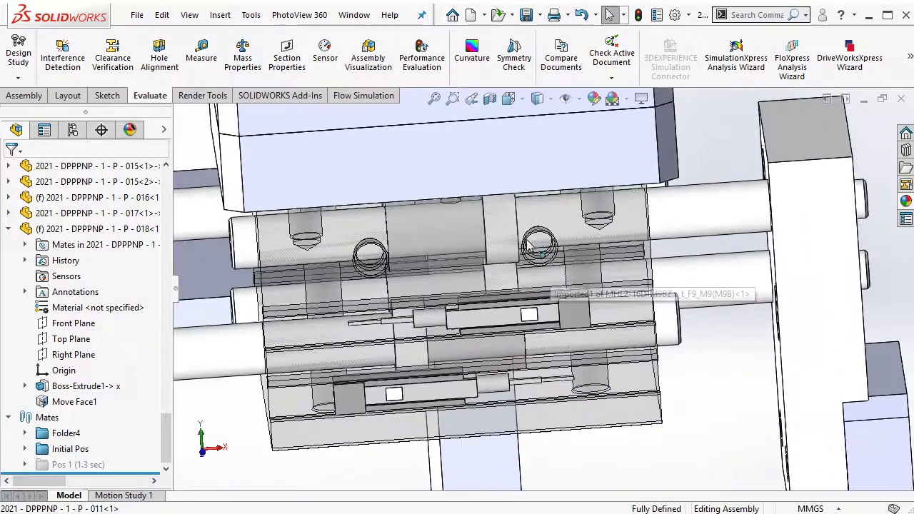
pyautogui.scroll(-3, 528, 247)
pyautogui.scroll(2, 529, 214)
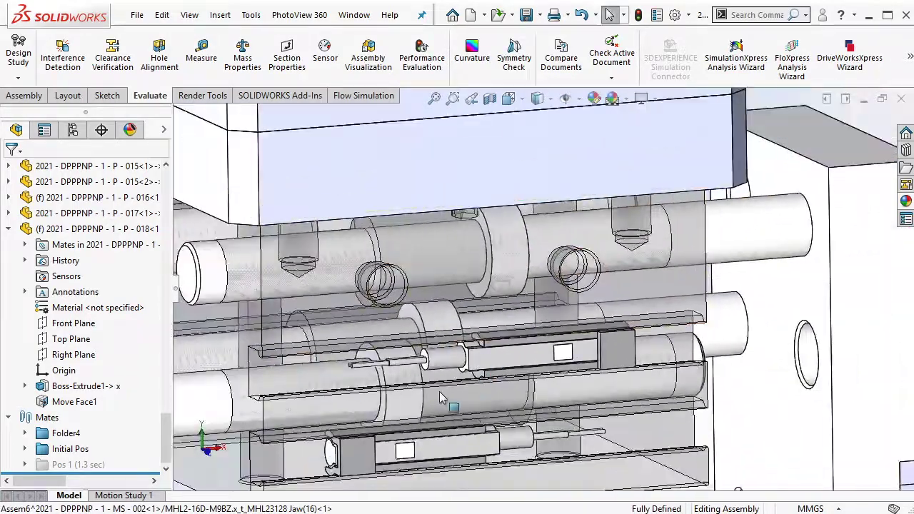
pyautogui.press('f')
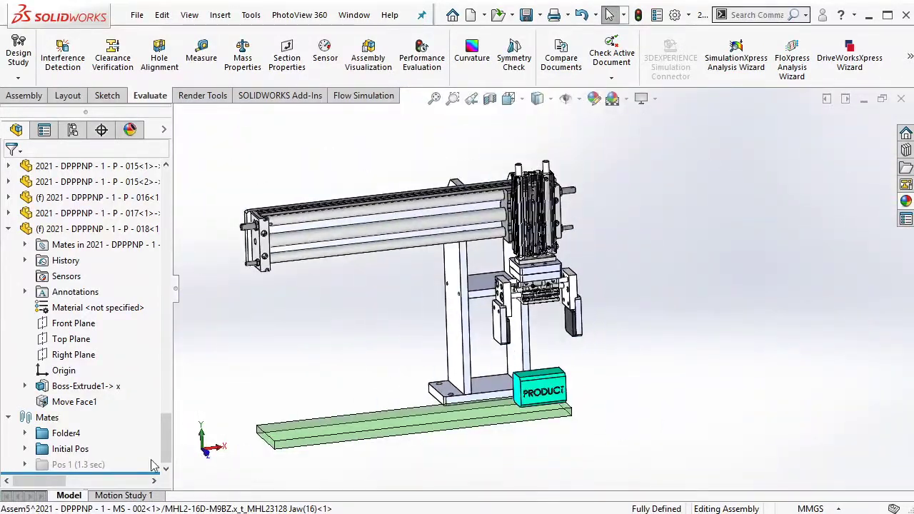
pyautogui.click(86, 405)
pyautogui.click(78, 464)
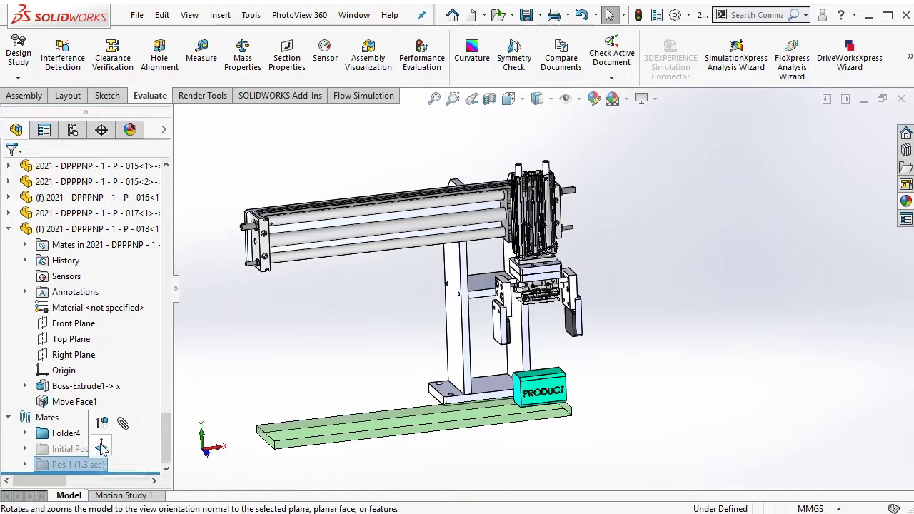
pyautogui.click(87, 421)
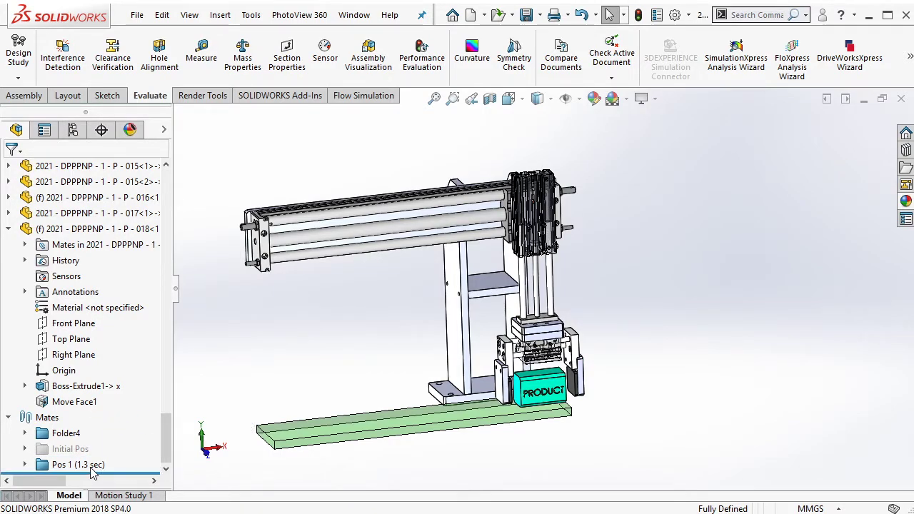
pyautogui.click(78, 450)
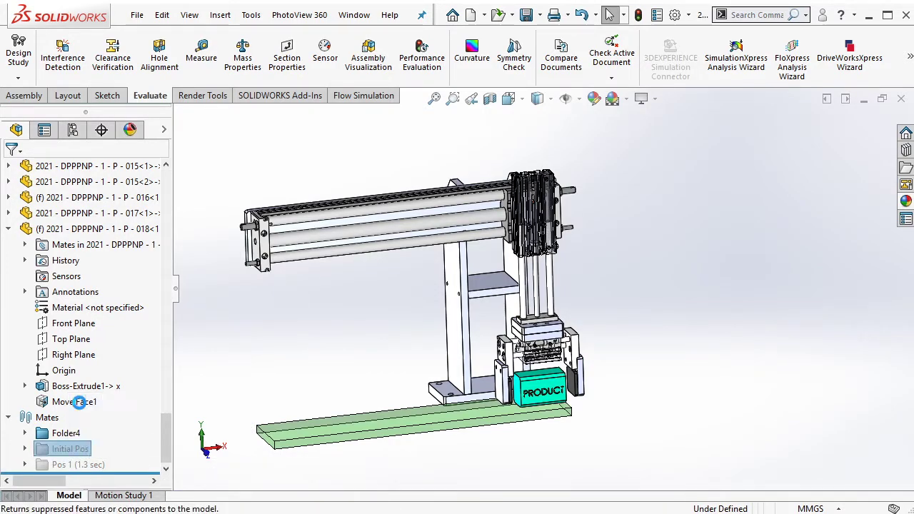
pyautogui.click(82, 405)
pyautogui.click(71, 449)
pyautogui.click(83, 406)
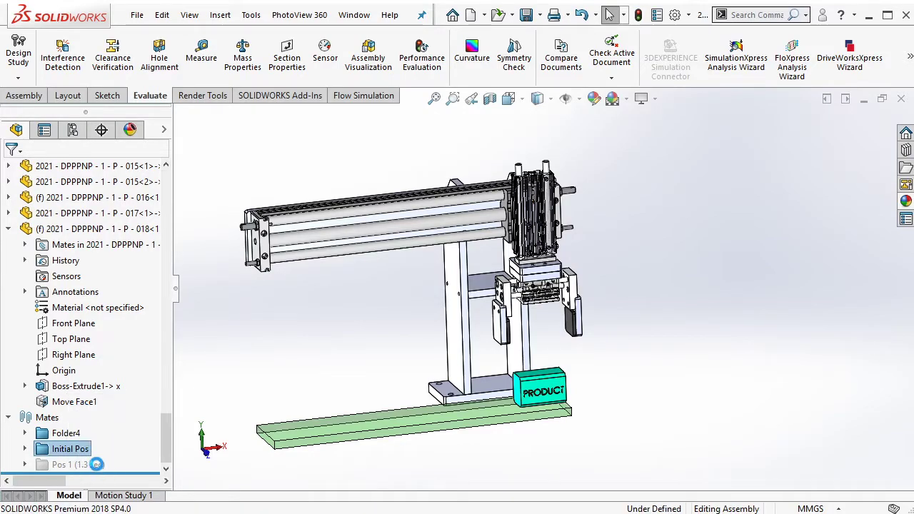
pyautogui.click(79, 464)
pyautogui.click(87, 421)
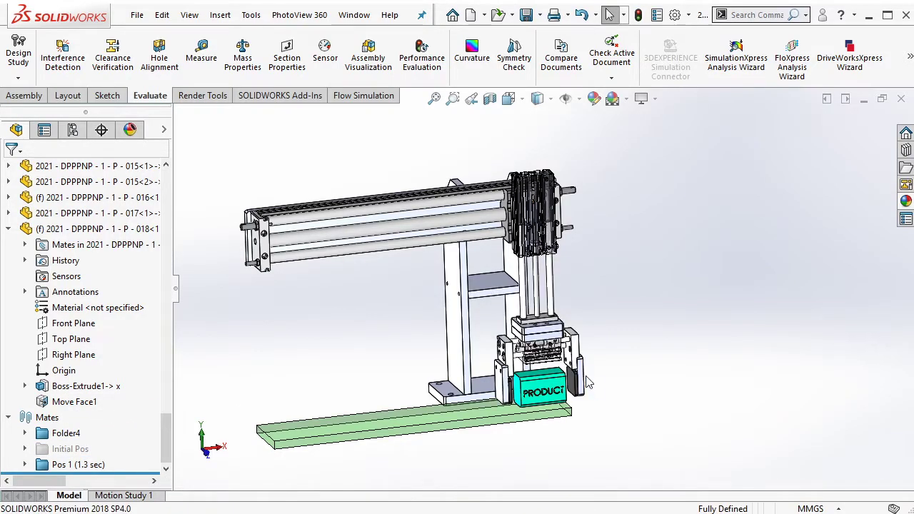
pyautogui.scroll(-5, 587, 382)
pyautogui.click(79, 464)
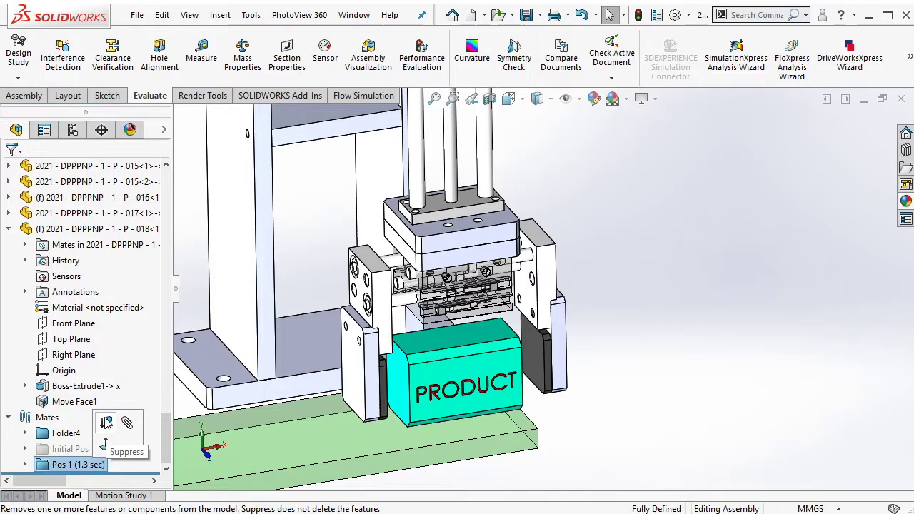
pyautogui.scroll(2, 502, 383)
pyautogui.scroll(2, 478, 286)
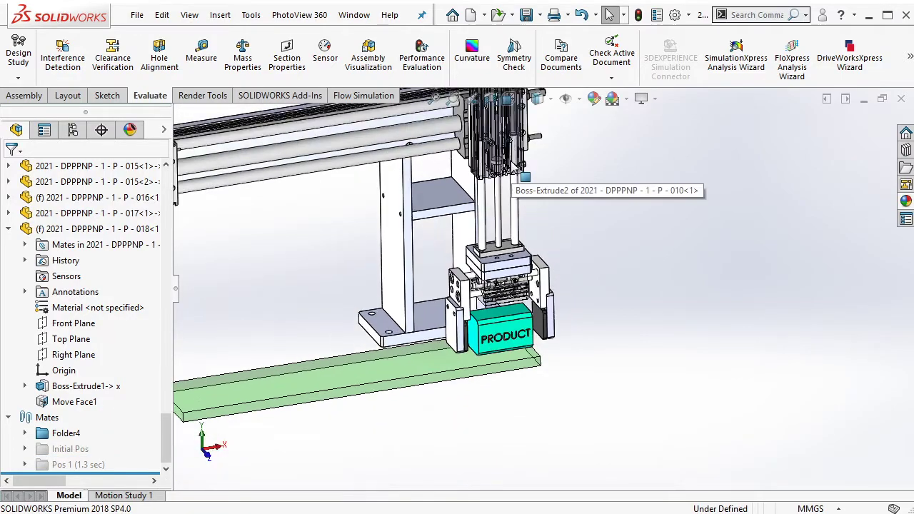
pyautogui.scroll(-5, 428, 171)
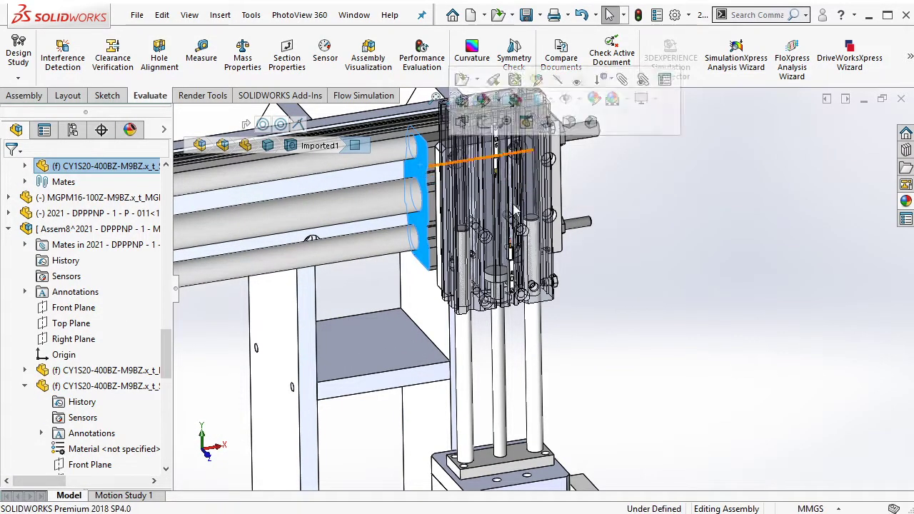
pyautogui.scroll(3, 543, 285)
pyautogui.click(70, 449)
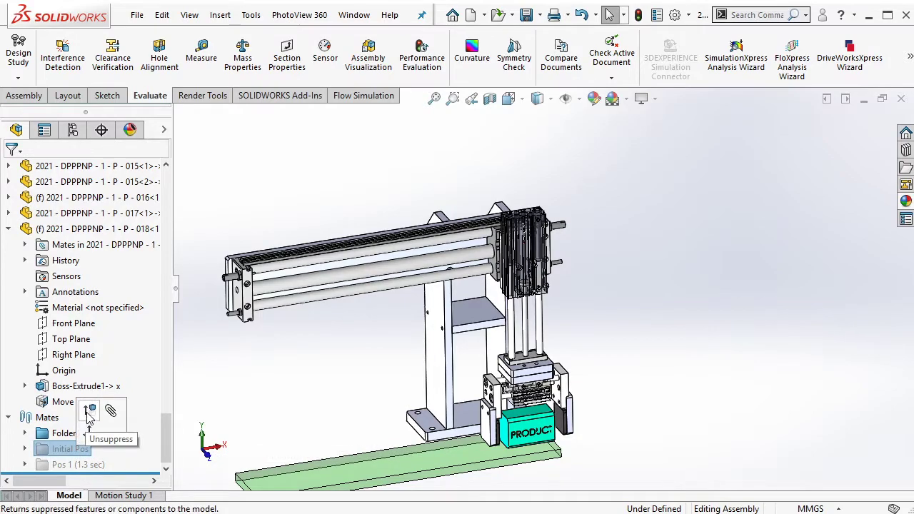
pyautogui.click(90, 407)
pyautogui.click(78, 464)
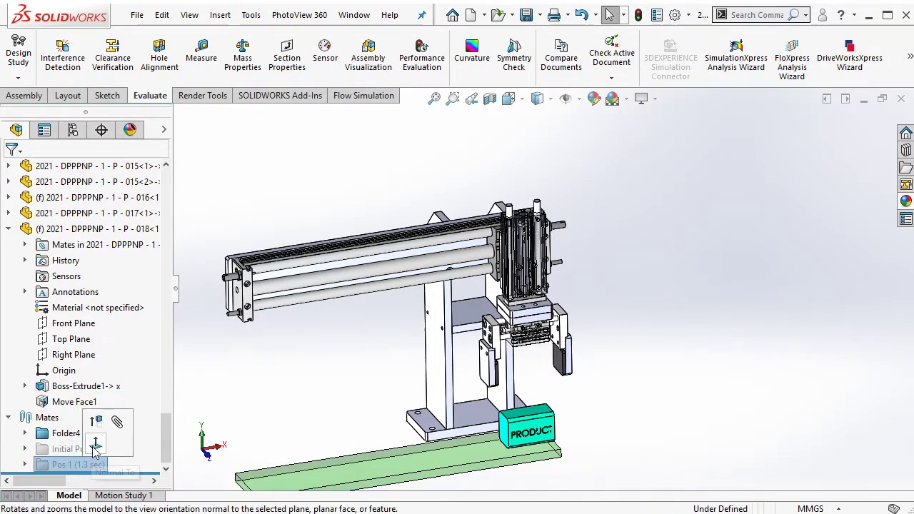
pyautogui.click(90, 422)
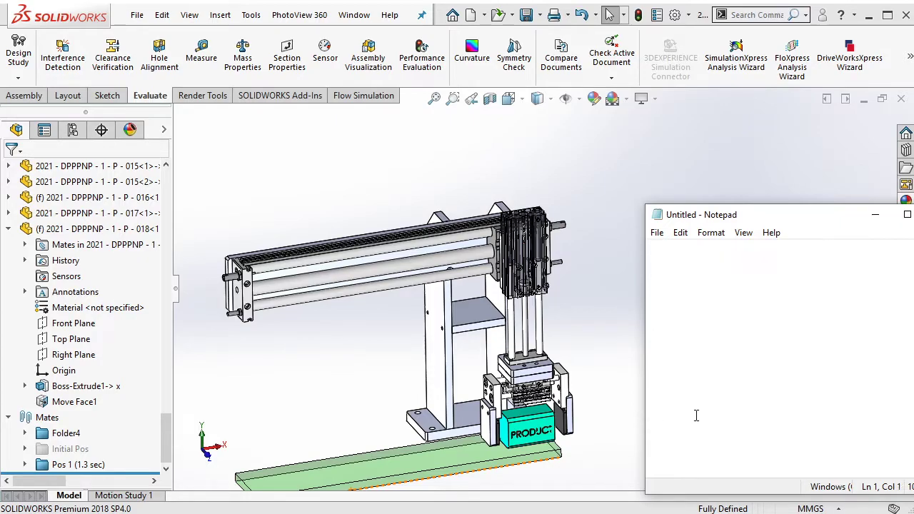
# Close Notepad and add a 28.50mm distance mate between the PRODUCT block and the green base's front face
pyautogui.click(876, 219)
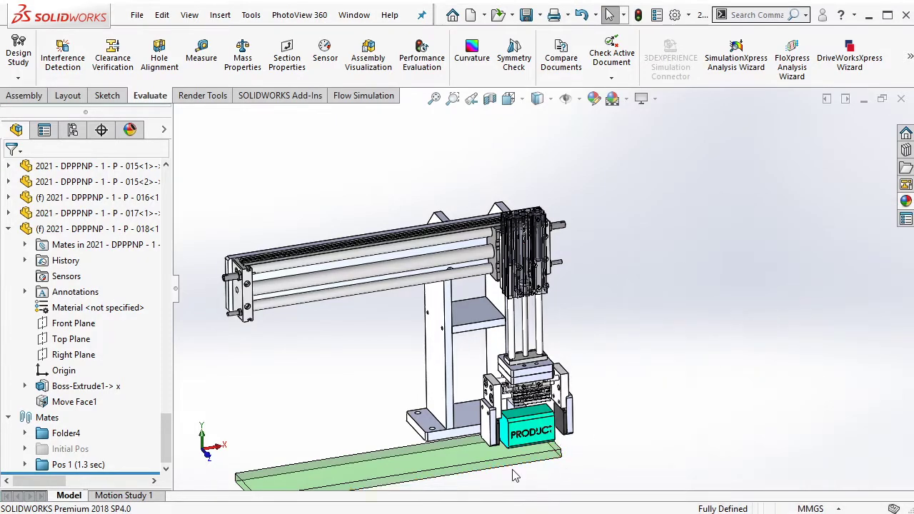
pyautogui.scroll(-2, 536, 429)
pyautogui.scroll(-2, 535, 421)
pyautogui.scroll(-2, 542, 400)
pyautogui.moveTo(582, 261); pyautogui.dragTo(523, 278, button='middle')
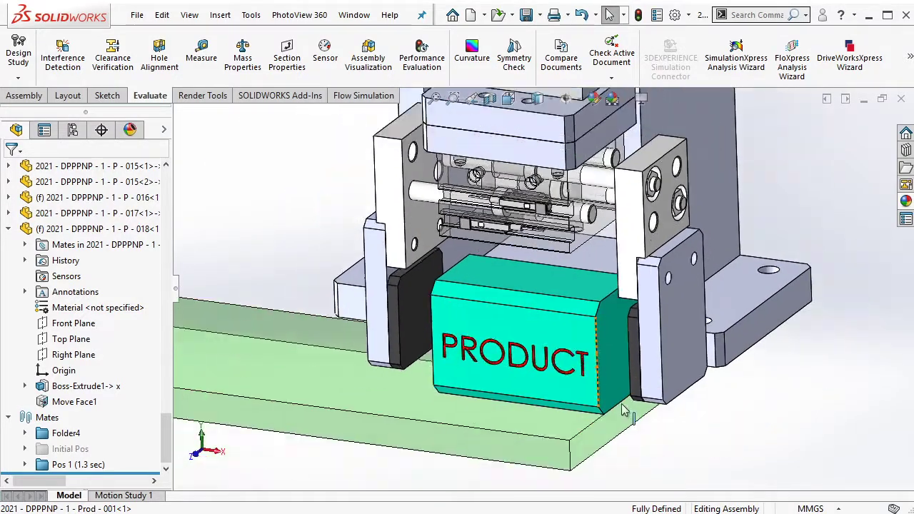
pyautogui.click(615, 377)
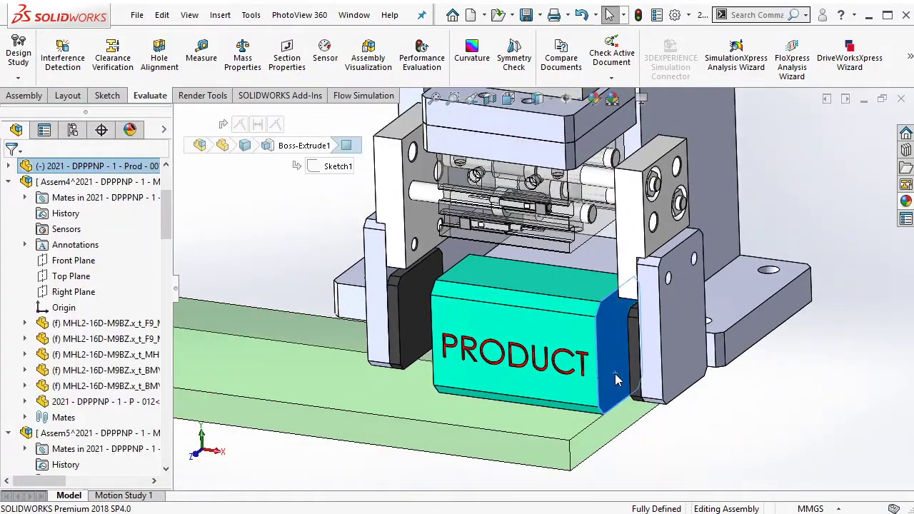
pyautogui.press('m')
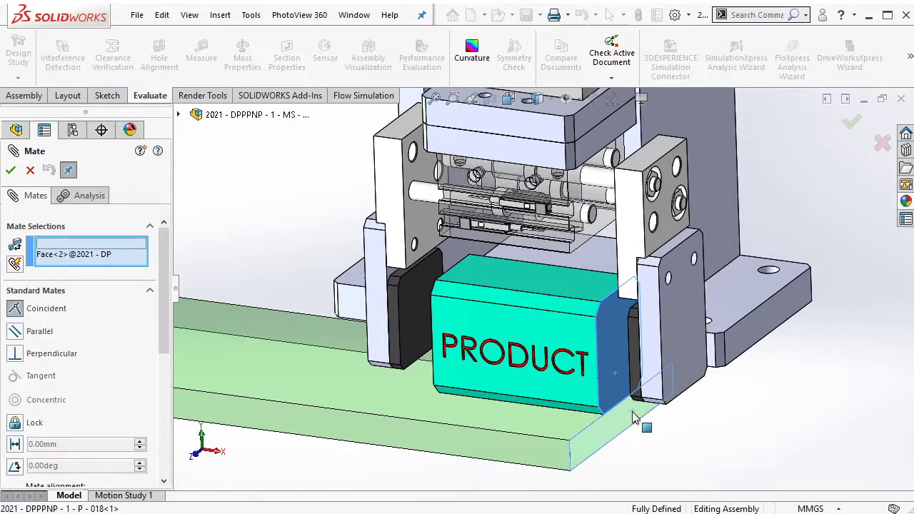
pyautogui.click(632, 428)
pyautogui.press('Return')
pyautogui.click(579, 347)
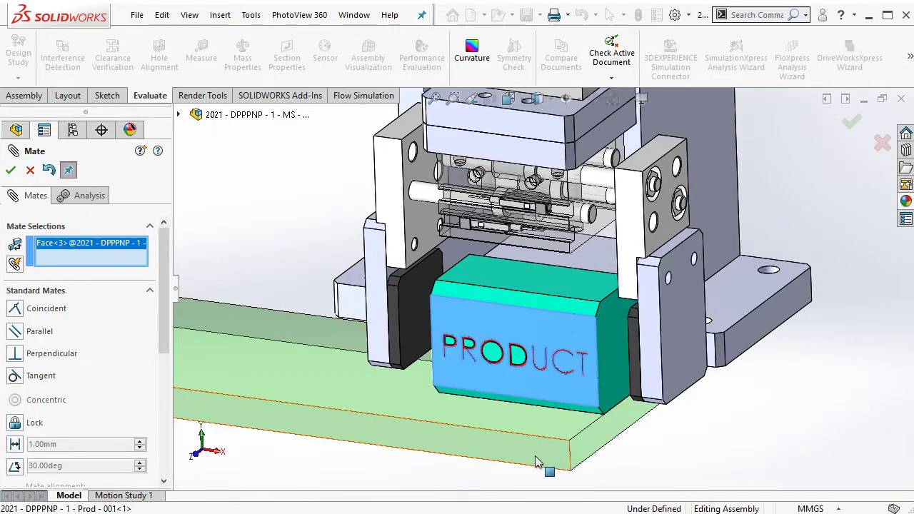
pyautogui.click(534, 451)
pyautogui.click(617, 470)
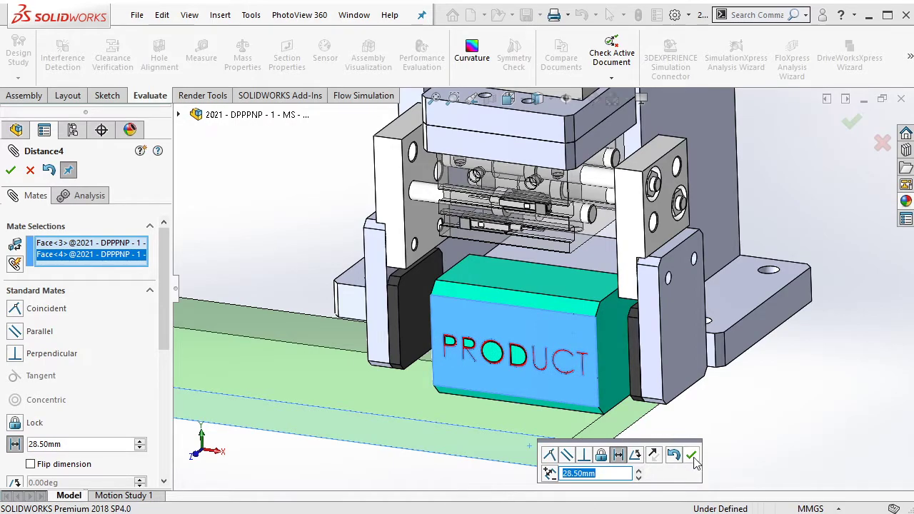
pyautogui.click(692, 457)
# Add Coincident46 between matching PRODUCT block and base faces, then close Mate
pyautogui.click(555, 389)
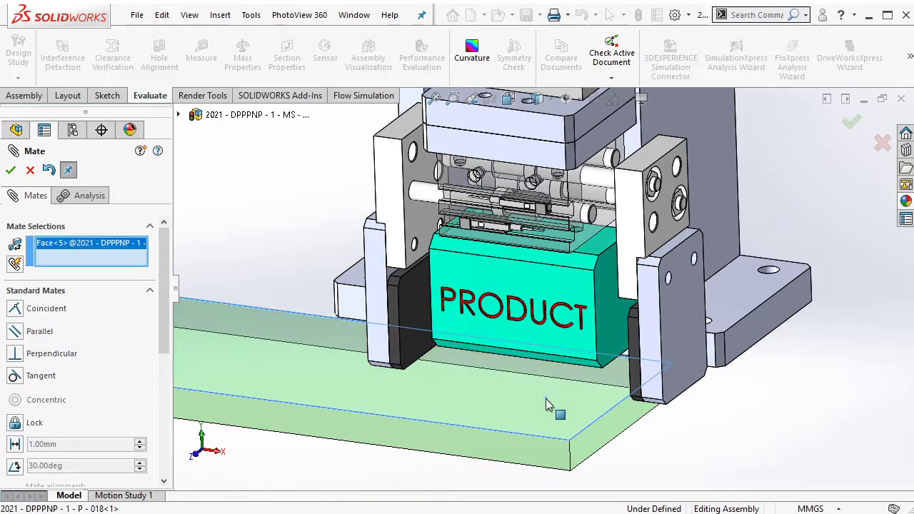
pyautogui.click(554, 398)
pyautogui.click(560, 362)
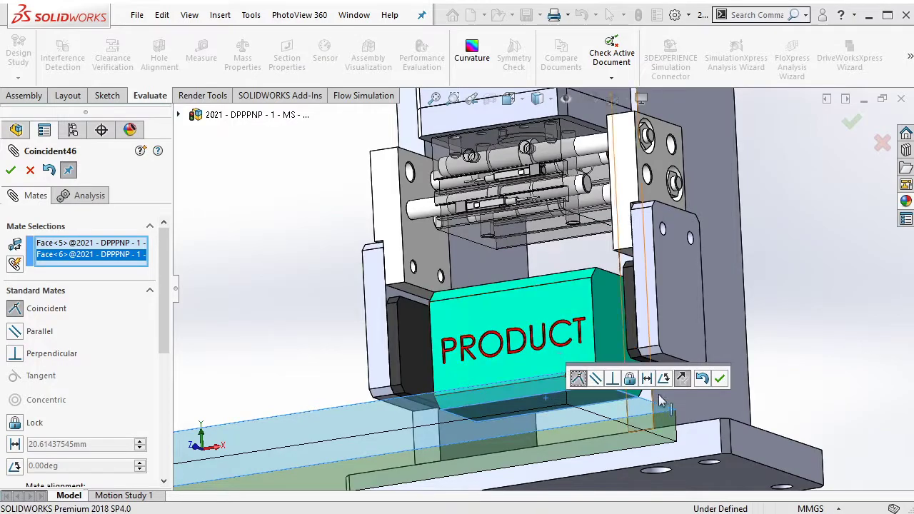
pyautogui.click(720, 379)
pyautogui.click(11, 170)
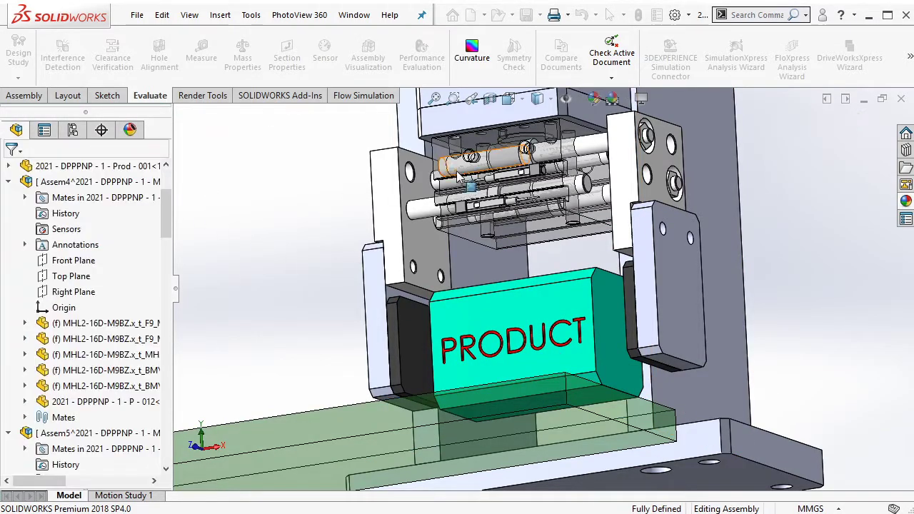
# Inspect the side plate, Pos 1 folder, gripper body and piston cylinder
pyautogui.scroll(-5, 644, 222)
pyautogui.click(645, 222)
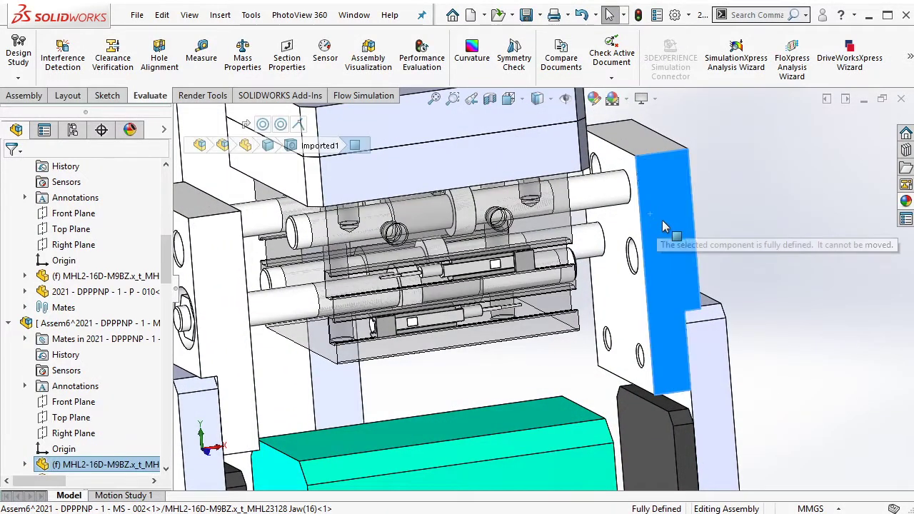
pyautogui.scroll(-5, 105, 418)
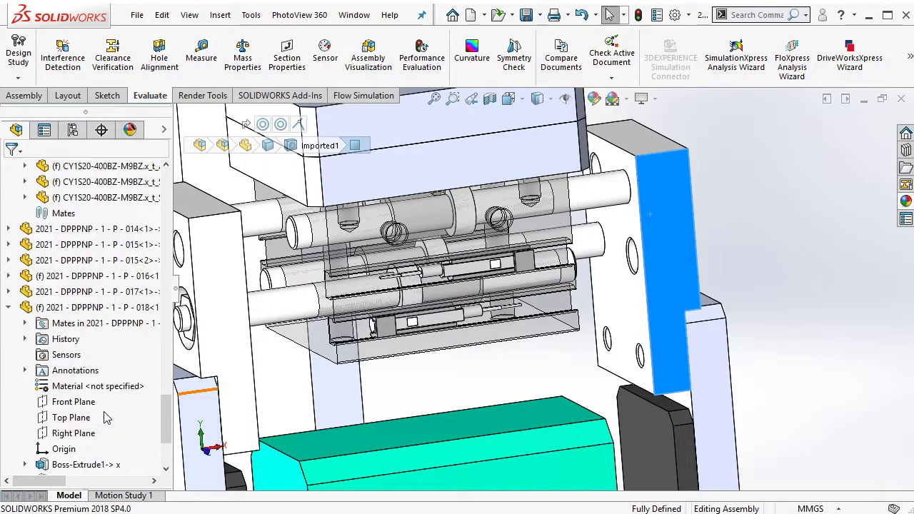
pyautogui.scroll(-3, 100, 421)
pyautogui.click(96, 423)
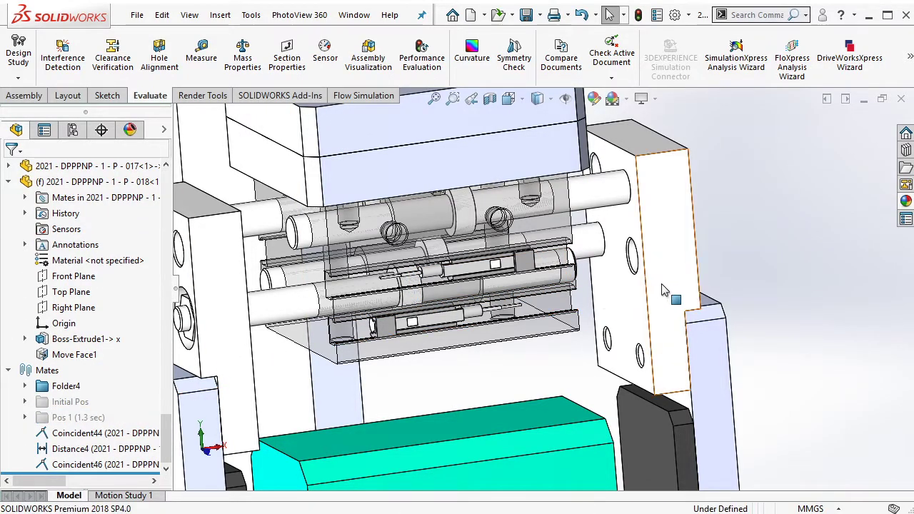
pyautogui.click(686, 280)
pyautogui.scroll(-2, 691, 284)
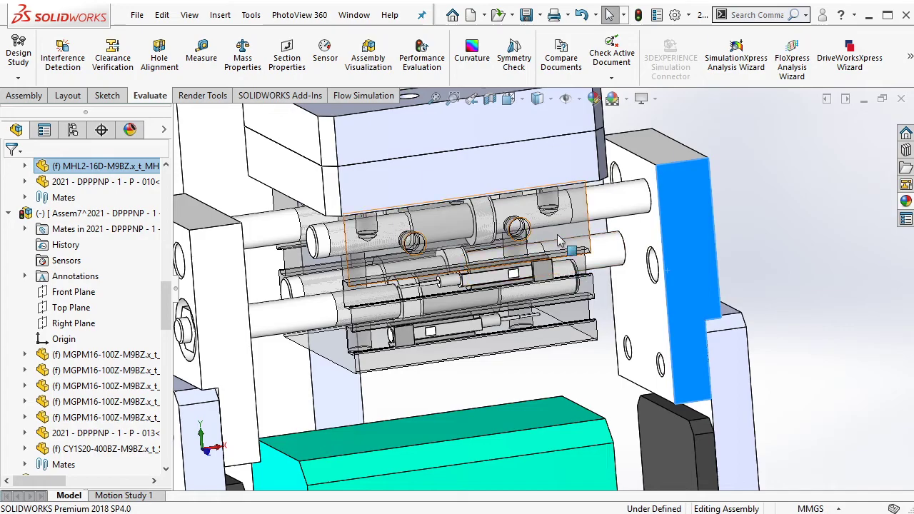
pyautogui.click(568, 245)
pyautogui.scroll(-2, 591, 234)
pyautogui.scroll(-2, 592, 234)
pyautogui.click(589, 235)
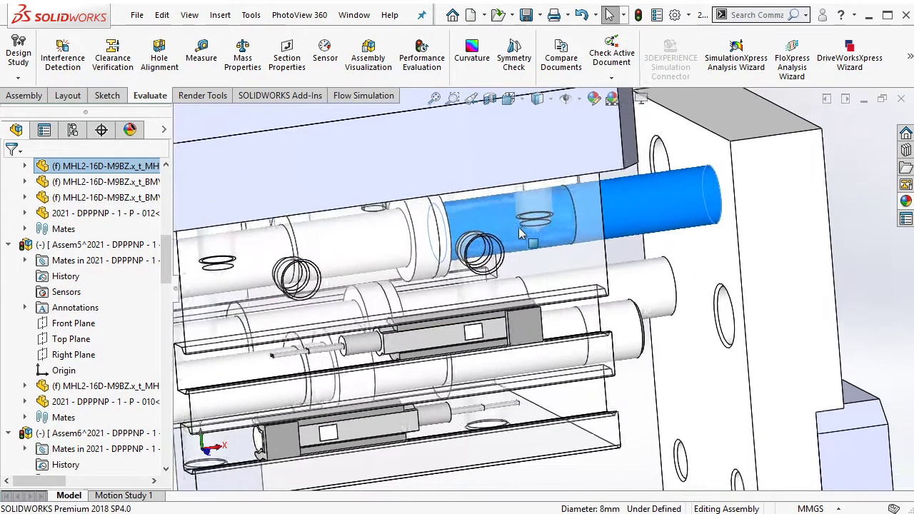
pyautogui.scroll(-2, 518, 237)
pyautogui.scroll(-2, 443, 259)
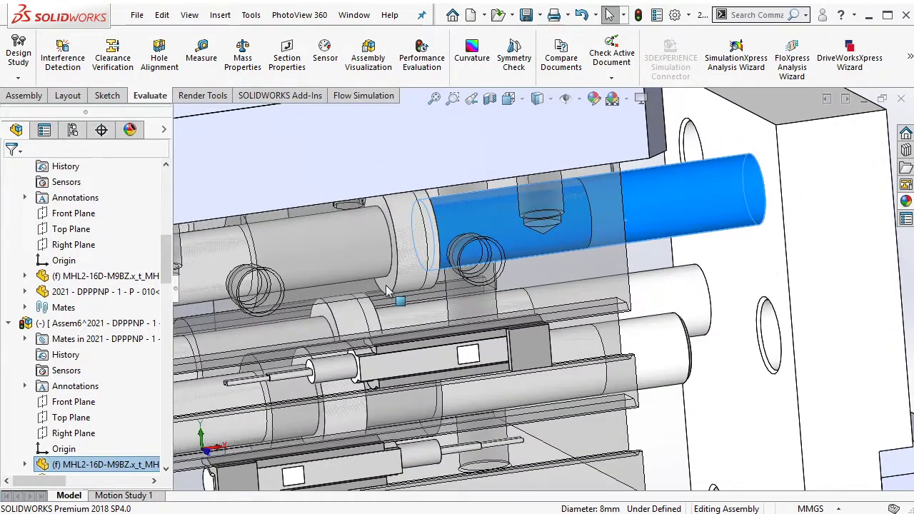
# Mate the piston's circular end face coincident to its hidden partner face
pyautogui.click(387, 285)
pyautogui.click(588, 203)
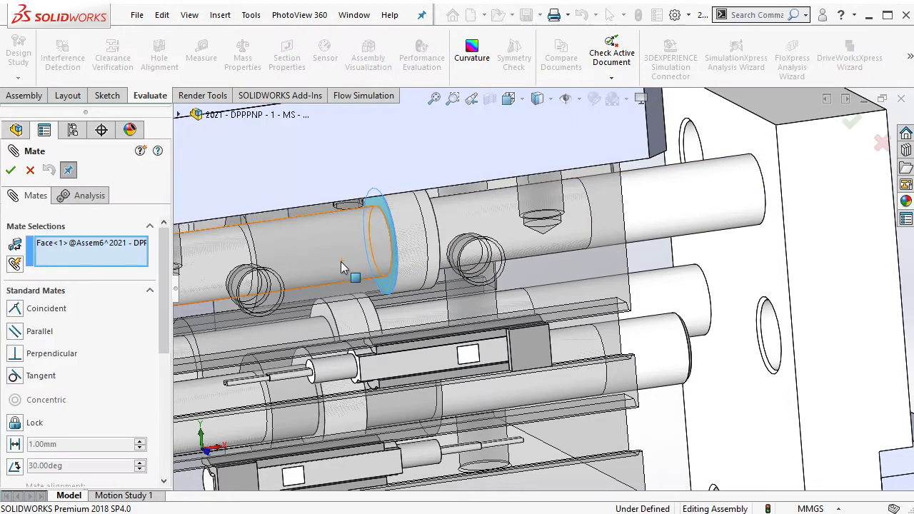
pyautogui.moveTo(363, 254); pyautogui.dragTo(332, 246, button='middle')
pyautogui.scroll(-2, 329, 247)
pyautogui.scroll(-2, 310, 248)
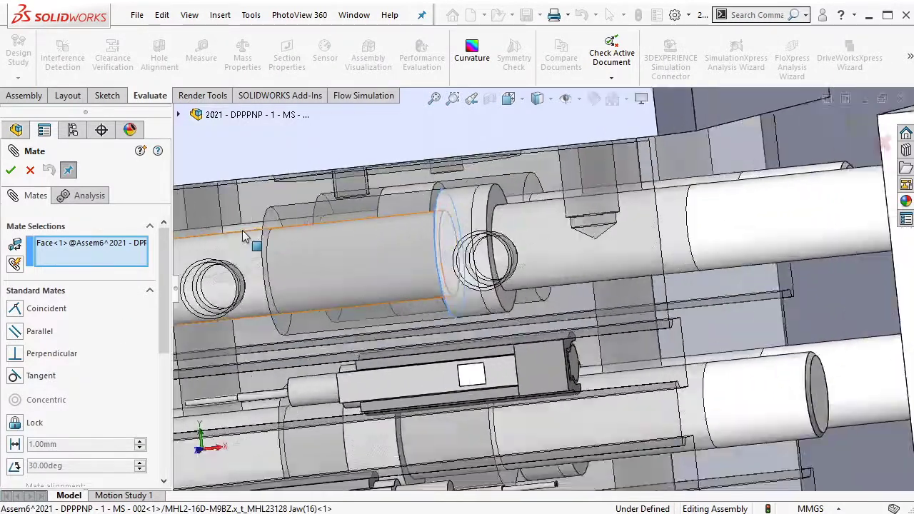
pyautogui.scroll(-2, 242, 230)
pyautogui.rightClick(346, 207)
pyautogui.click(389, 268)
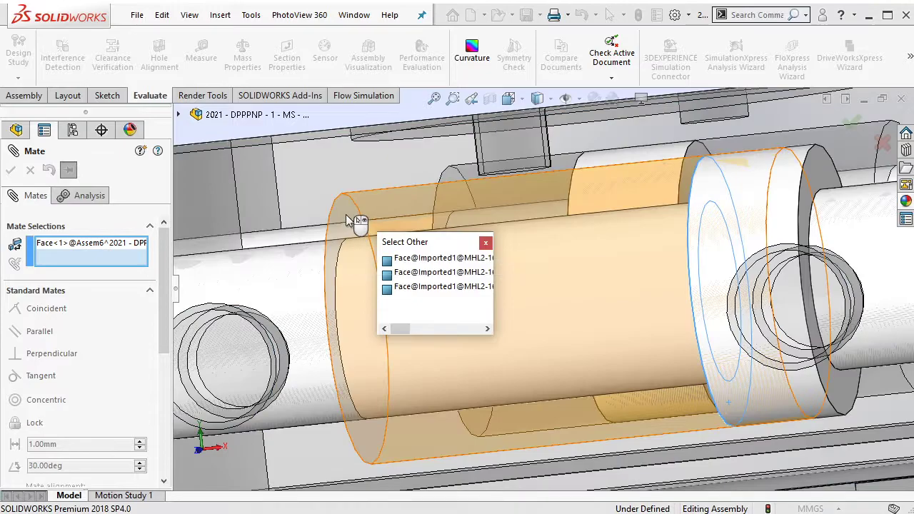
pyautogui.click(350, 219)
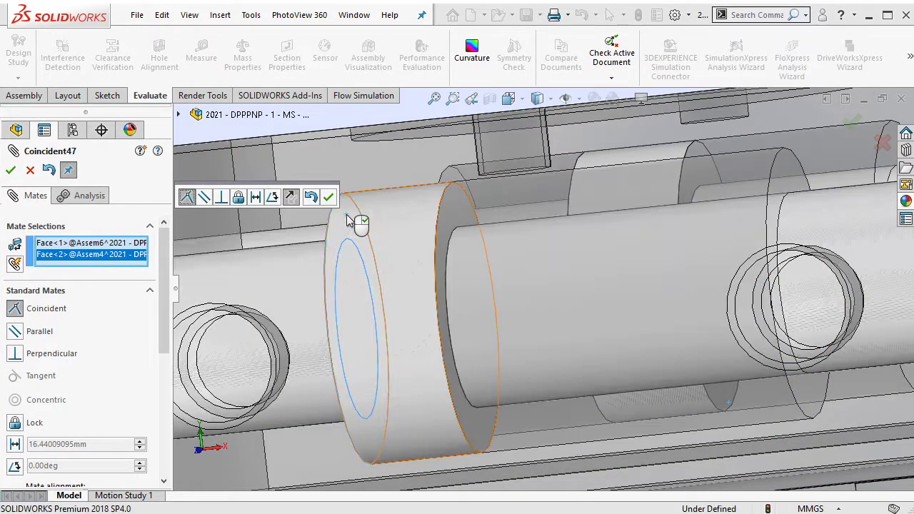
pyautogui.click(328, 197)
# Mate the jaw's circular face coincident to its hidden cylinder face and exit Mate
pyautogui.scroll(5, 340, 209)
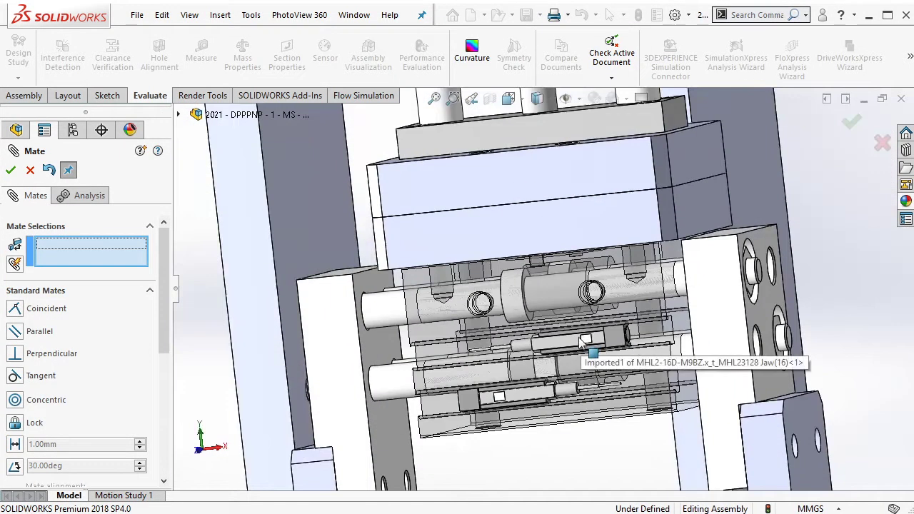
pyautogui.scroll(-2, 577, 378)
pyautogui.scroll(-2, 577, 378)
pyautogui.scroll(-2, 577, 378)
pyautogui.click(564, 373)
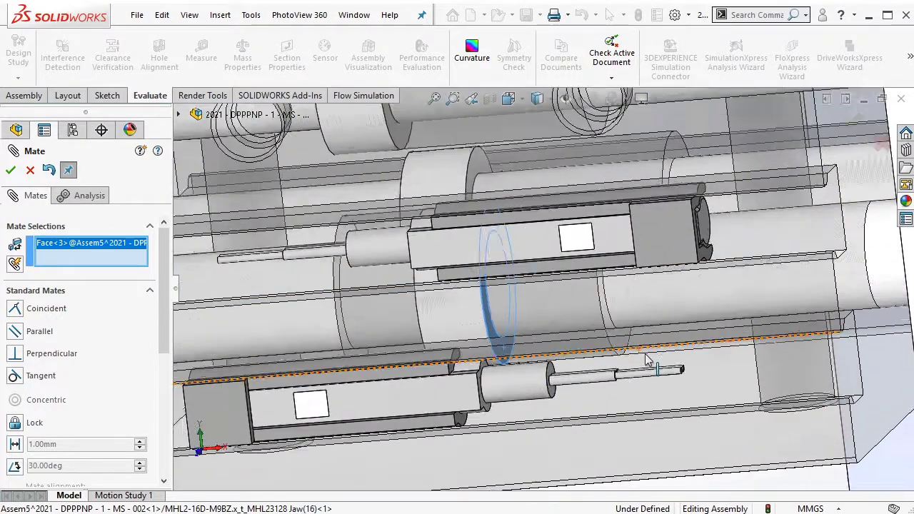
pyautogui.scroll(-2, 564, 373)
pyautogui.rightClick(616, 333)
pyautogui.click(657, 147)
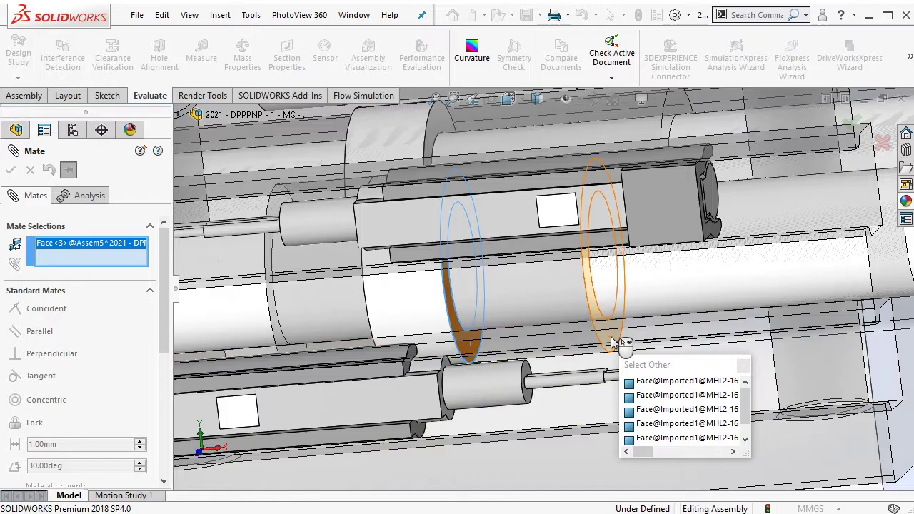
pyautogui.click(616, 345)
pyautogui.click(766, 360)
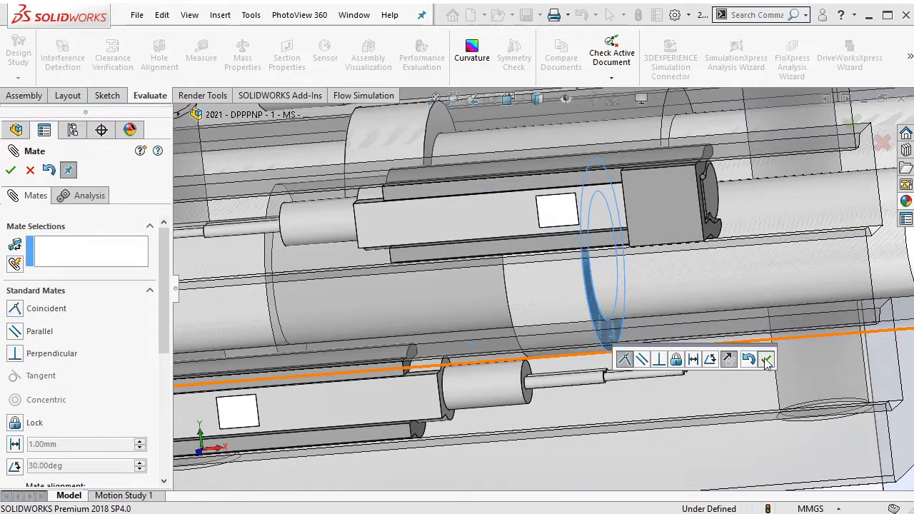
pyautogui.press('Escape')
# Select the cylinder block face and the rod's annular face, then start a mate
pyautogui.scroll(10, 365, 193)
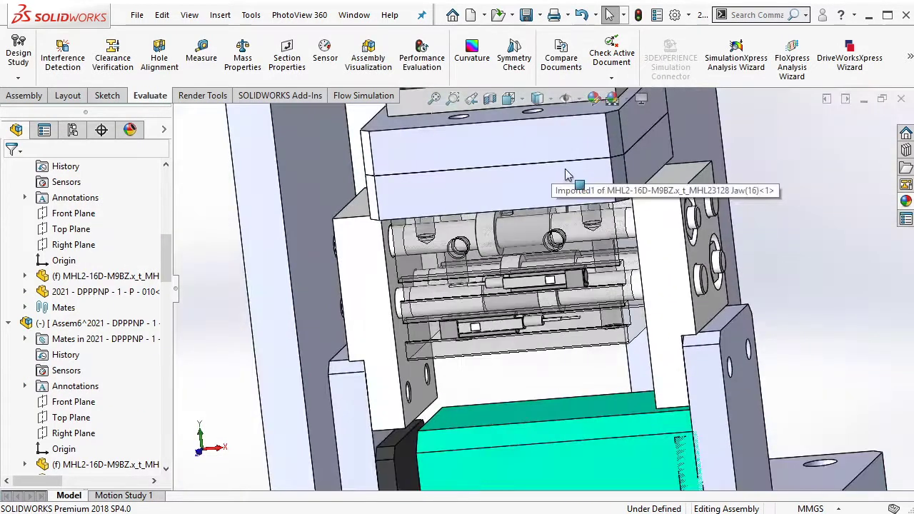
pyautogui.scroll(-5, 514, 168)
pyautogui.scroll(-5, 500, 157)
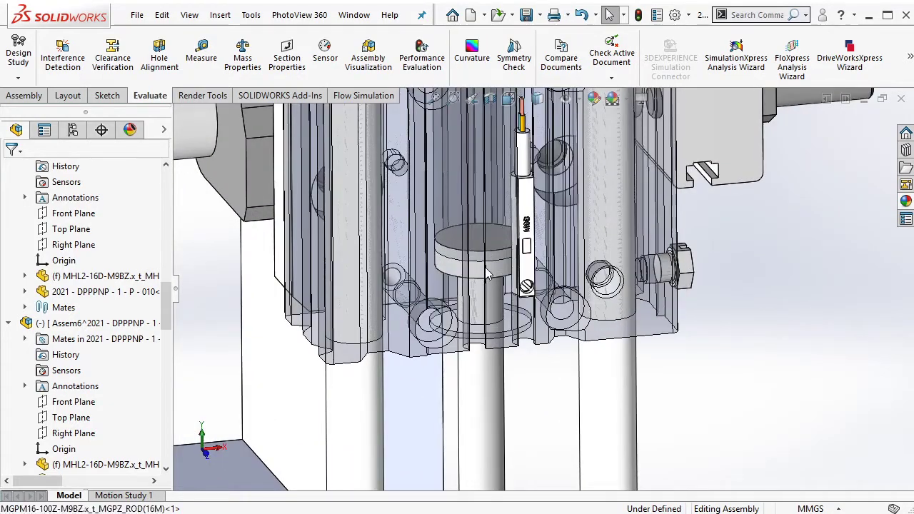
pyautogui.click(464, 175)
pyautogui.scroll(-2, 485, 146)
pyautogui.click(500, 204)
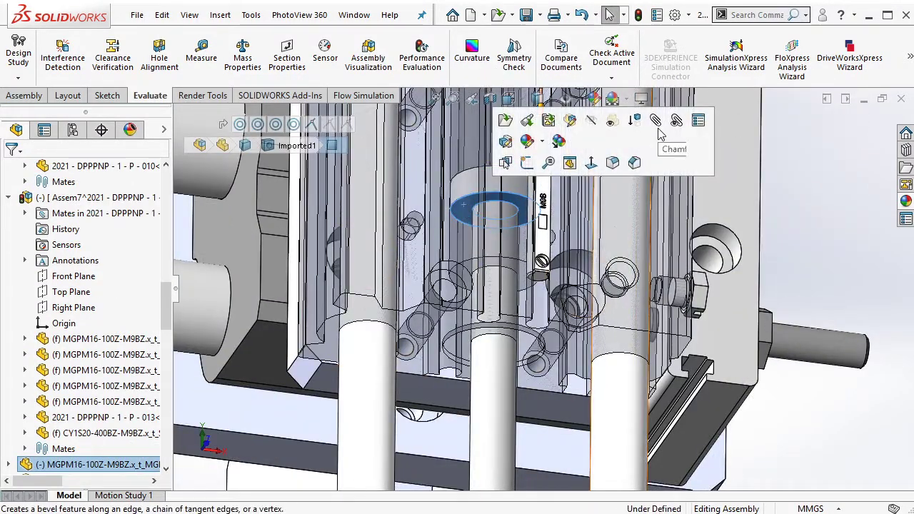
pyautogui.click(504, 115)
# Mate the annular rod face coincident with a hidden face picked through Select Other
pyautogui.scroll(-2, 514, 215)
pyautogui.scroll(-1, 518, 228)
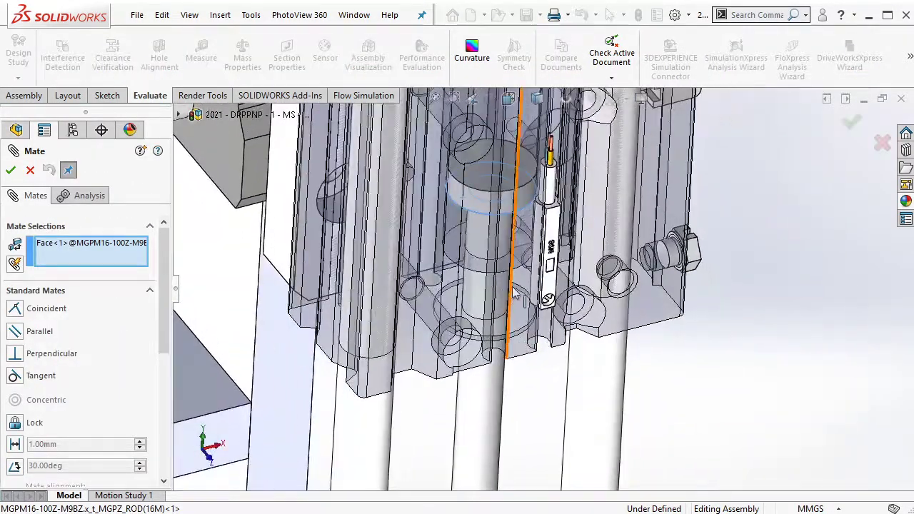
pyautogui.scroll(-2, 521, 243)
pyautogui.rightClick(525, 259)
pyautogui.click(553, 319)
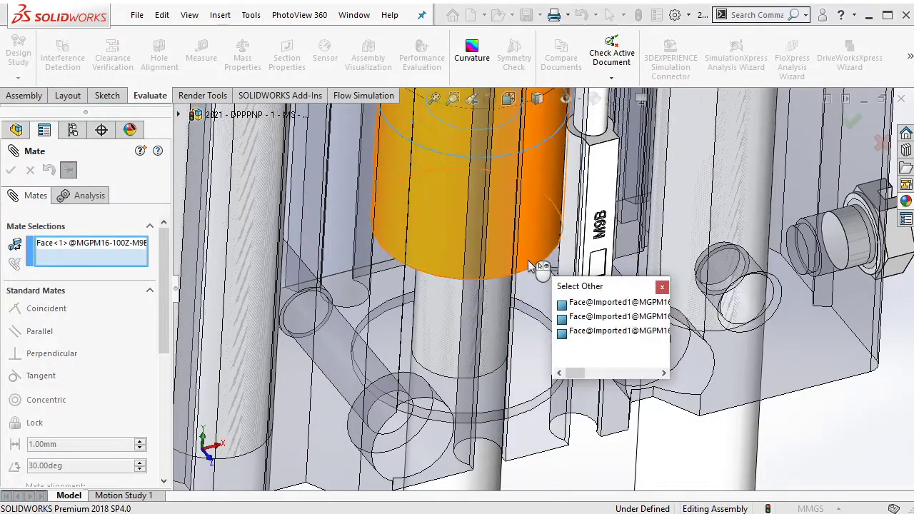
pyautogui.rightClick(528, 260)
pyautogui.click(527, 260)
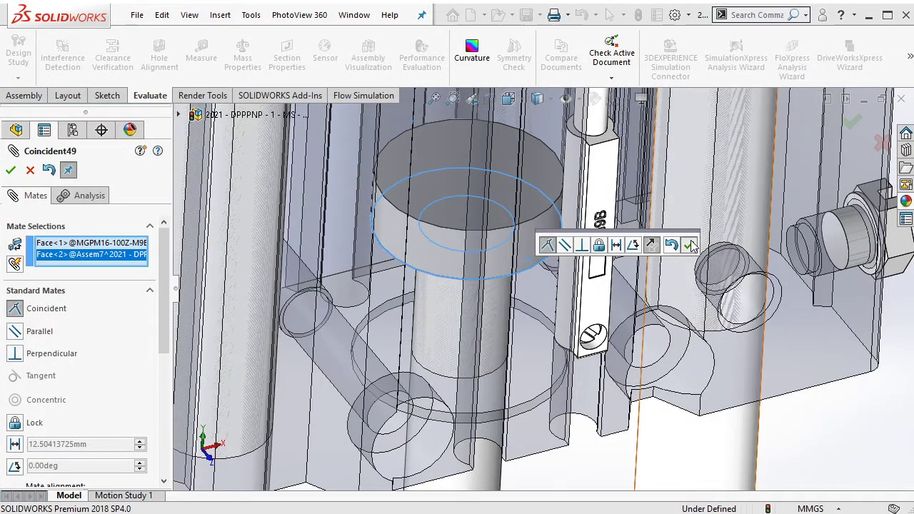
pyautogui.click(690, 245)
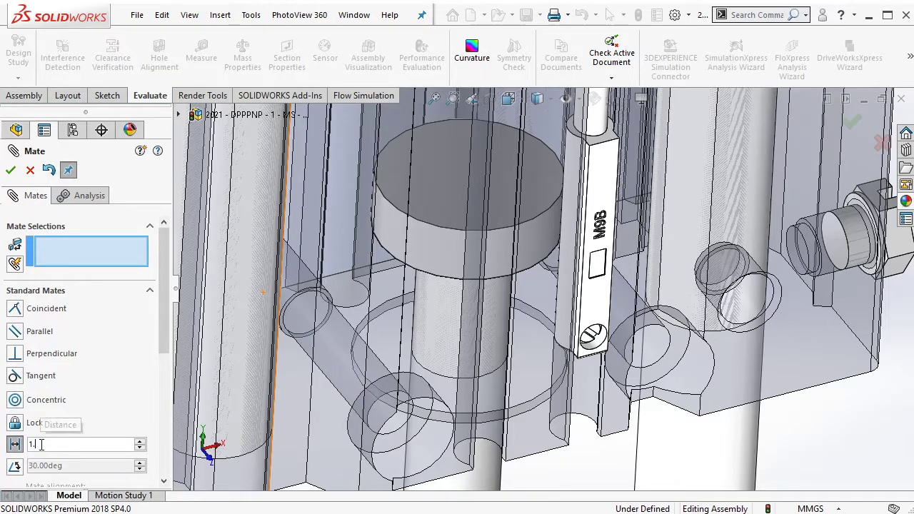
# Add a 1.50mm distance mate between the two faces and close the Mate PropertyManager
pyautogui.scroll(3, 543, 278)
pyautogui.scroll(-3, 607, 182)
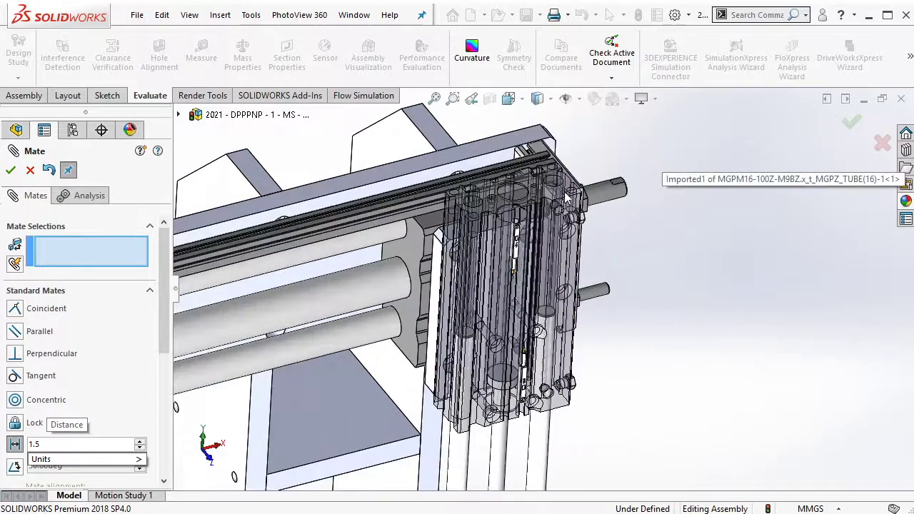
pyautogui.scroll(-3, 547, 202)
pyautogui.scroll(-3, 525, 214)
pyautogui.click(526, 214)
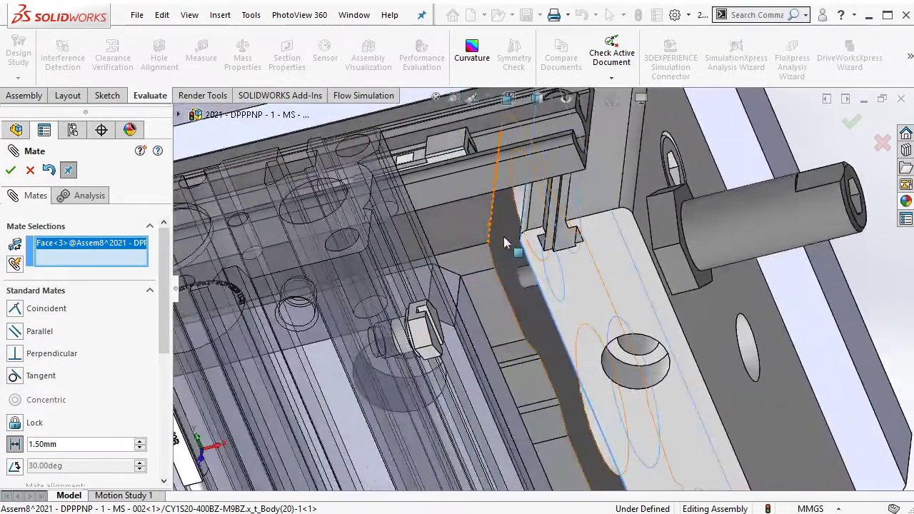
pyautogui.click(504, 237)
pyautogui.click(665, 220)
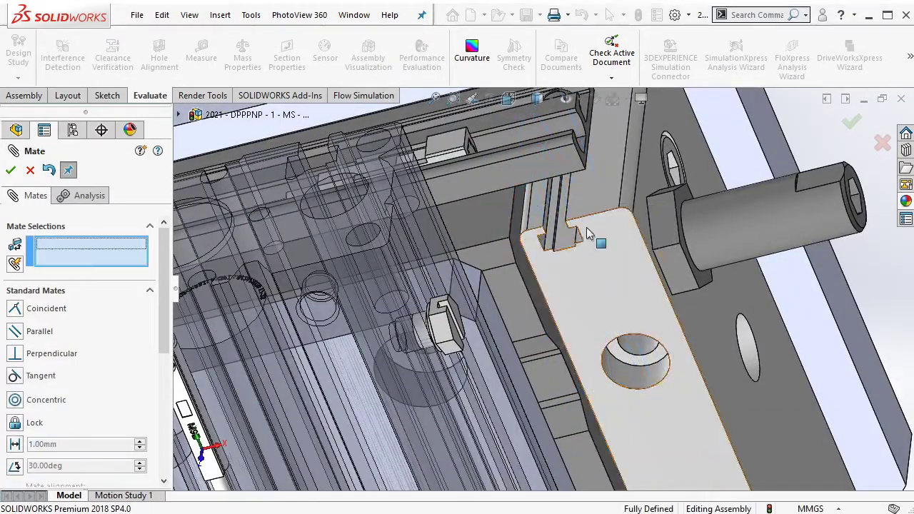
pyautogui.press('Escape')
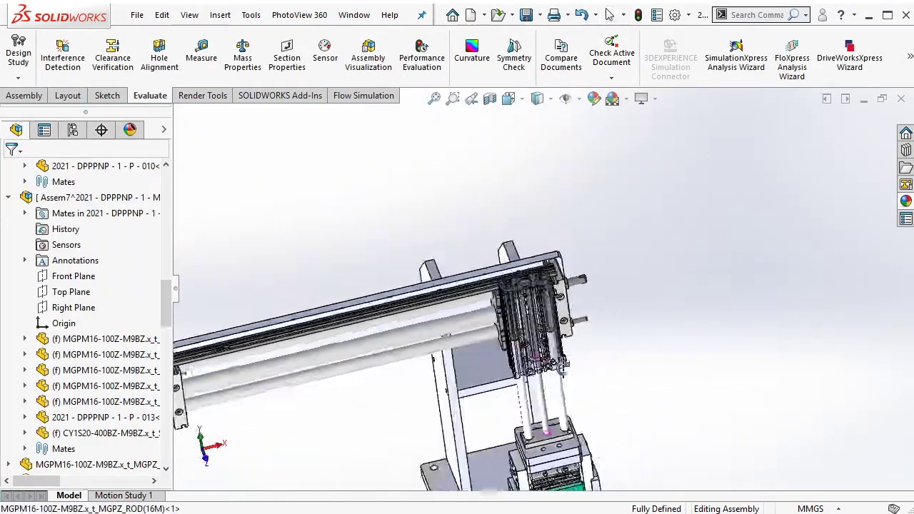
# Confirm the PRODUCT part, side jaw, cylinder rod and slider block can no longer move
pyautogui.click(503, 400)
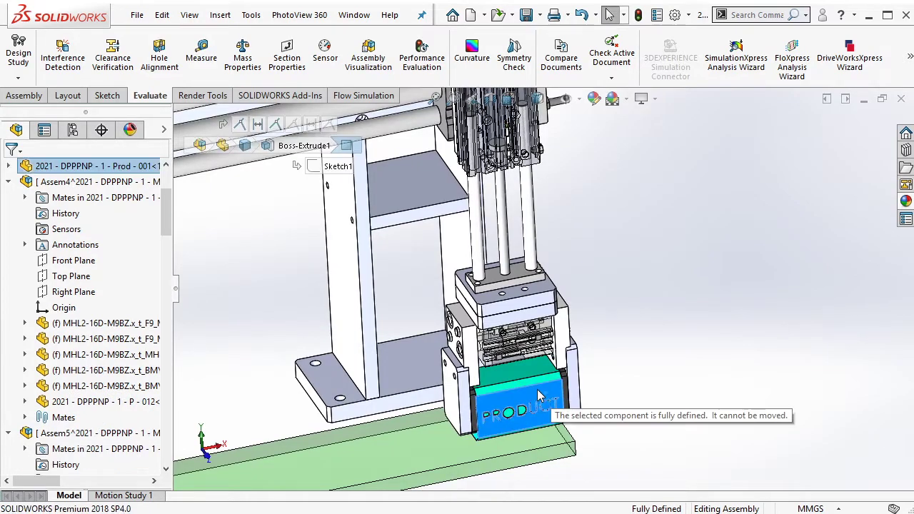
pyautogui.scroll(2, 499, 403)
pyautogui.click(578, 378)
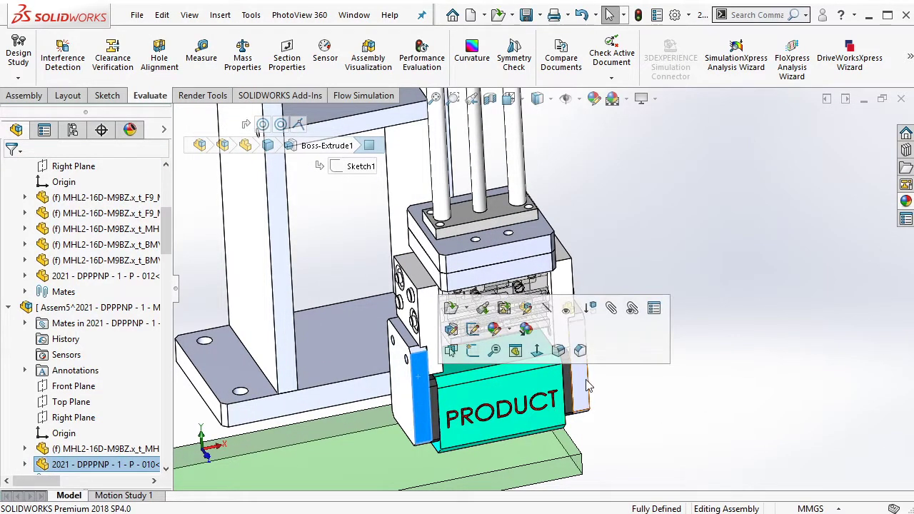
pyautogui.scroll(-2, 505, 200)
pyautogui.click(508, 215)
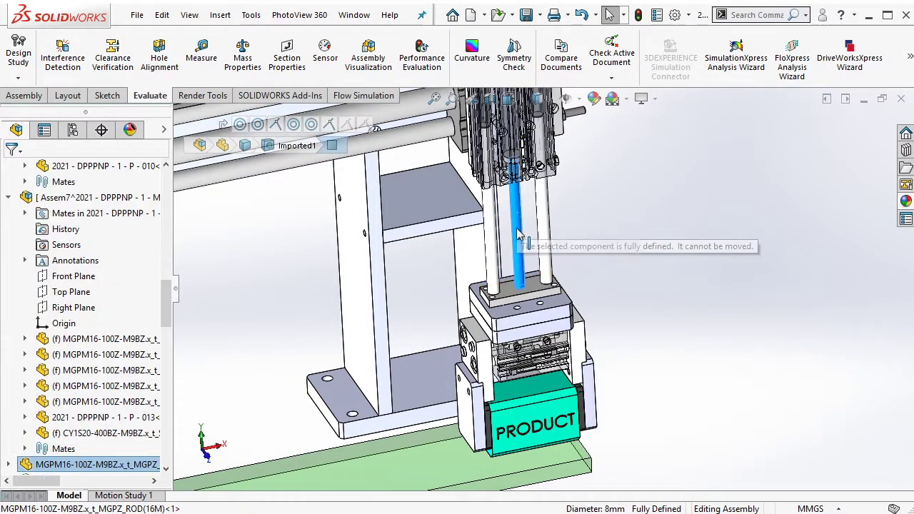
pyautogui.scroll(-2, 511, 242)
pyautogui.scroll(3, 509, 250)
pyautogui.click(510, 208)
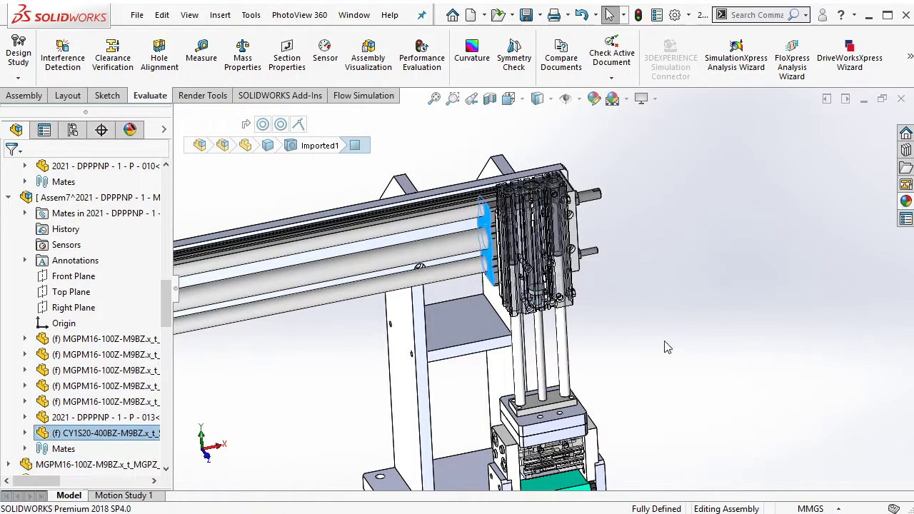
pyautogui.click(590, 325)
# Select mates Coincident44 through Distance5 in the FeatureManager tree and right-click them
pyautogui.scroll(-3, 591, 324)
pyautogui.scroll(-1, 572, 343)
pyautogui.scroll(2, 498, 380)
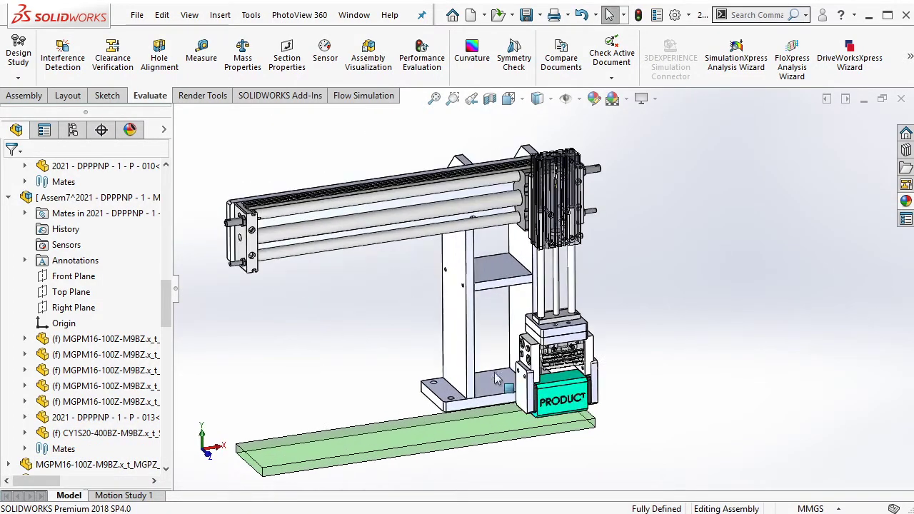
pyautogui.moveTo(165, 300); pyautogui.dragTo(163, 468)
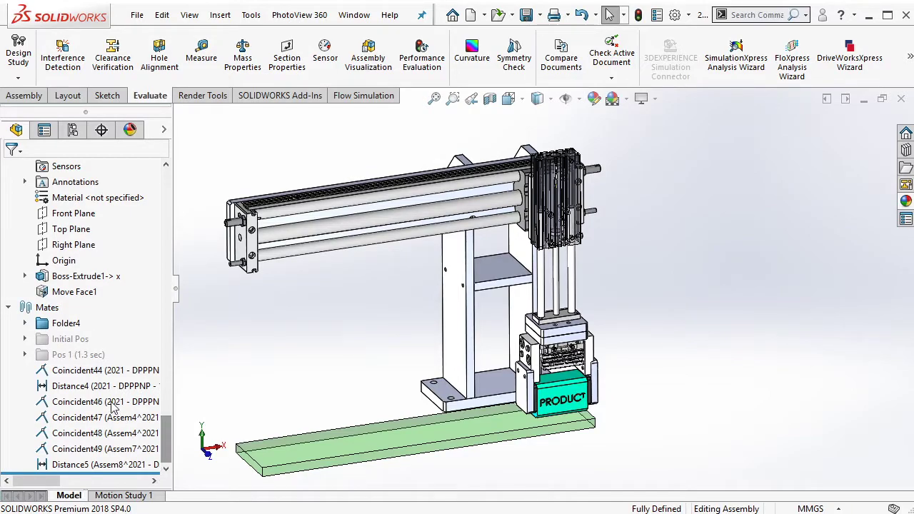
pyautogui.click(88, 371)
pyautogui.keyDown('shift'); pyautogui.click(82, 464); pyautogui.keyUp('shift')
pyautogui.rightClick(82, 464)
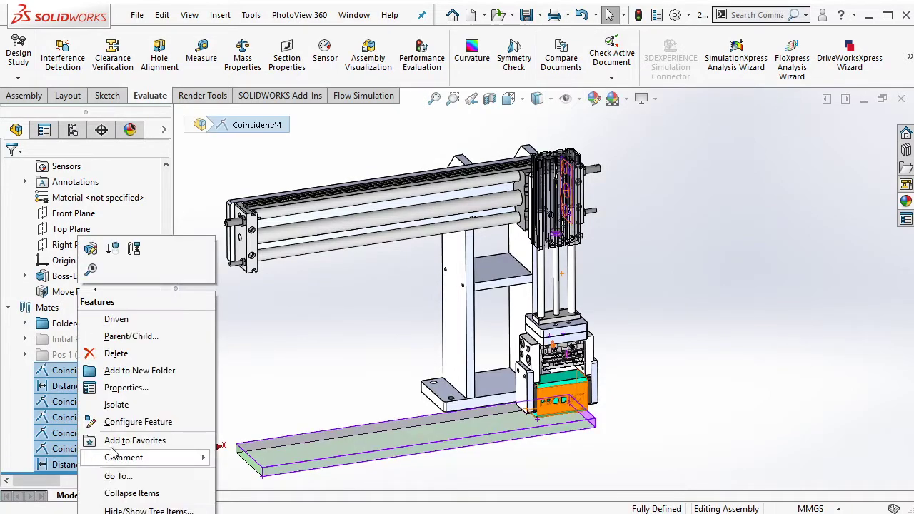
# Place the selected mates in a new folder named 'Pos 2 (0.3 sec)' and clear the Notepad note
pyautogui.click(128, 382)
pyautogui.write('Pos 2 (0.3 sec)')
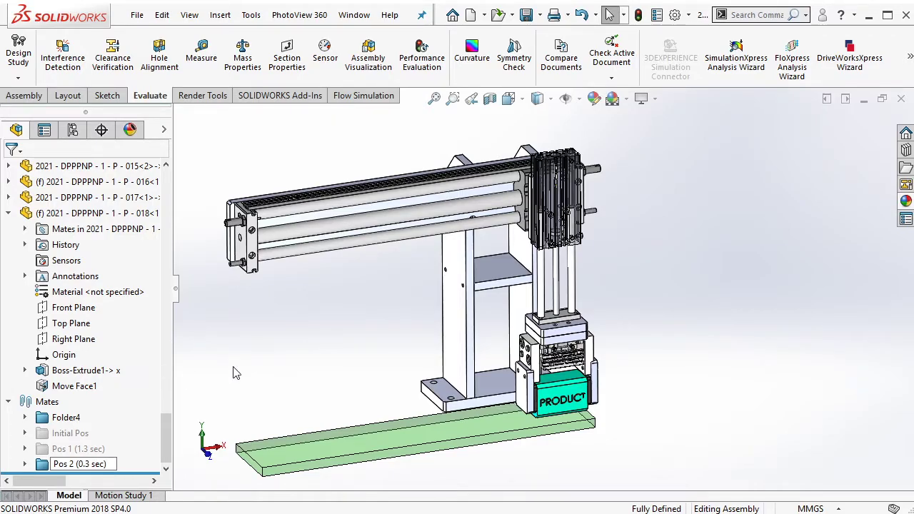
pyautogui.click(389, 507)
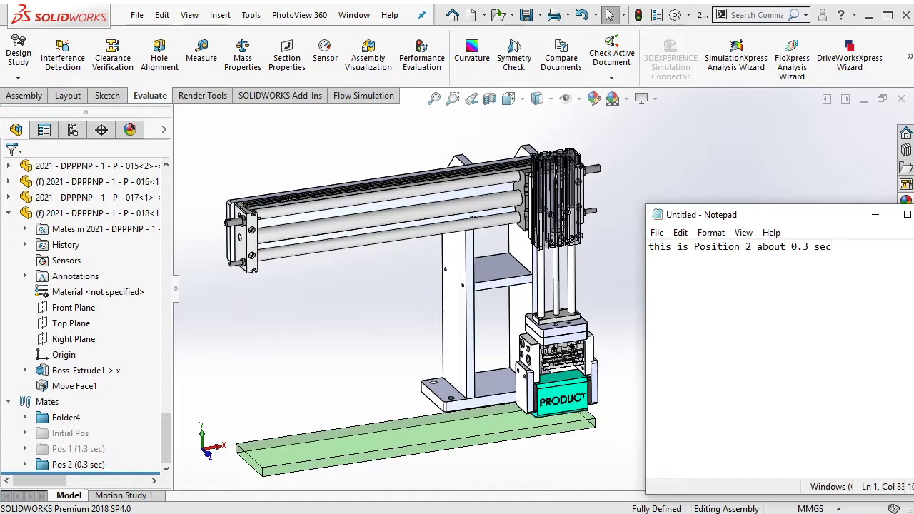
pyautogui.hotkey('ctrl', 'a')
pyautogui.press('BackSpace')
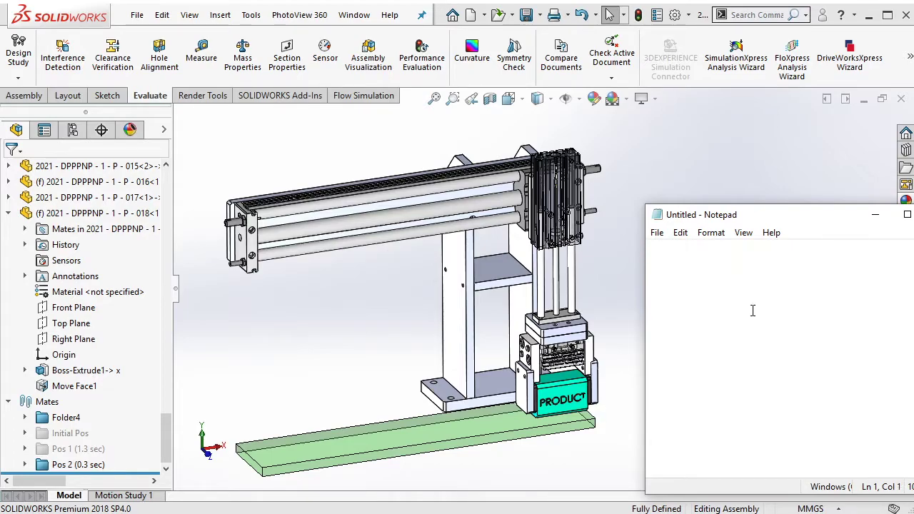
pyautogui.click(698, 191)
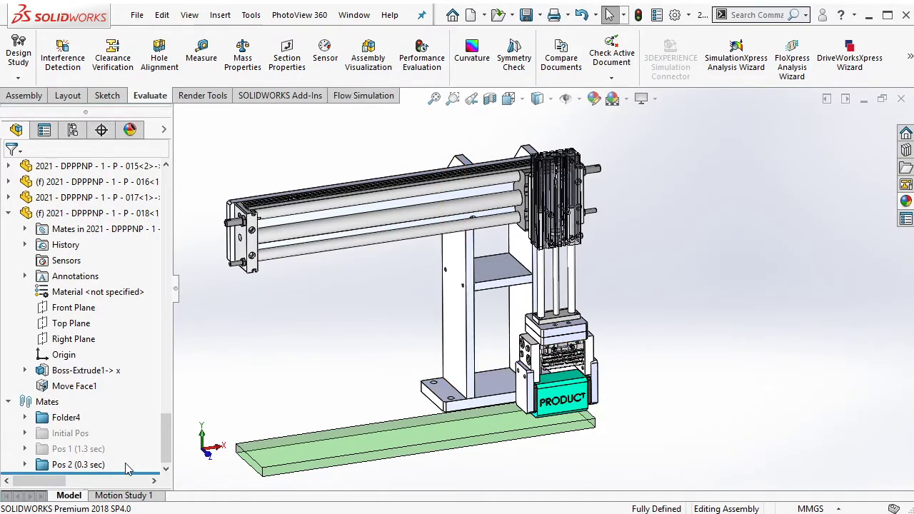
# Suppress the Pos 2 (0.3 sec) mate folder and start a new mate from a cylinder body face
pyautogui.click(97, 465)
pyautogui.click(107, 418)
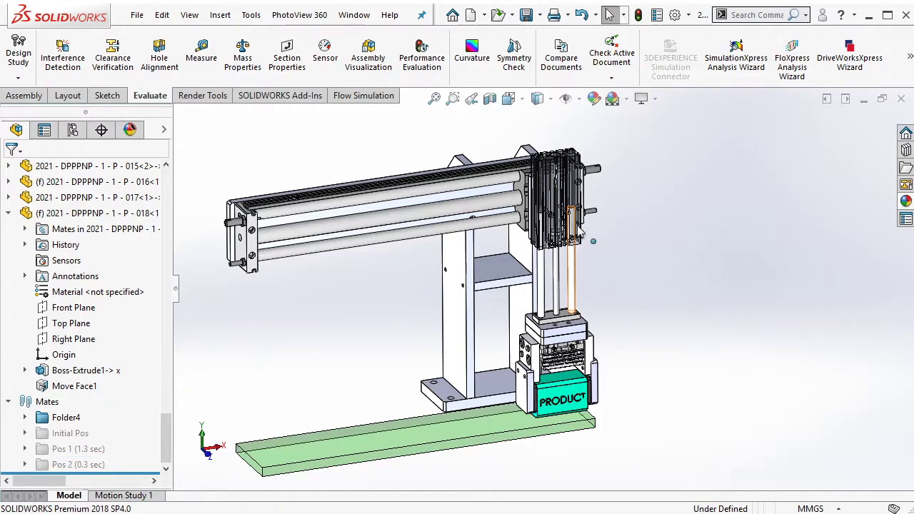
pyautogui.scroll(-3, 580, 232)
pyautogui.scroll(-2, 560, 272)
pyautogui.scroll(2, 551, 280)
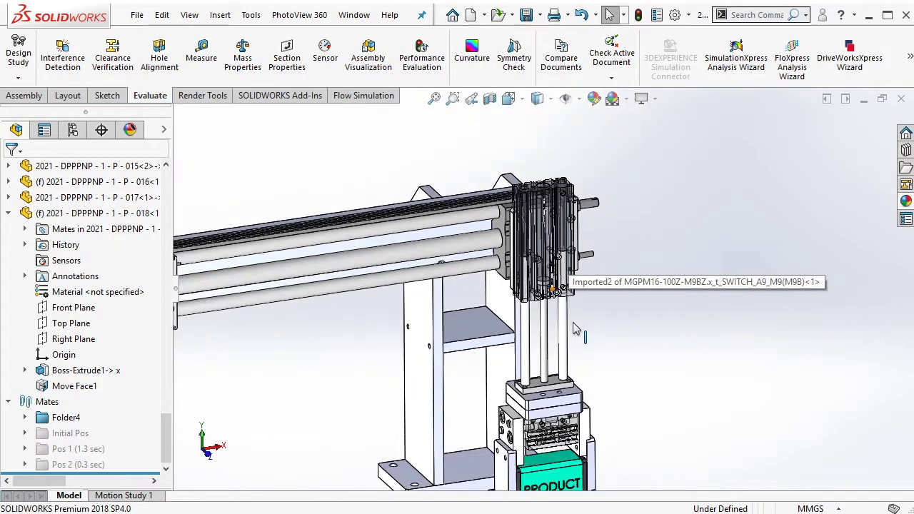
pyautogui.scroll(-1, 551, 280)
pyautogui.scroll(-2, 549, 282)
pyautogui.moveTo(550, 282); pyautogui.dragTo(539, 264, button='middle')
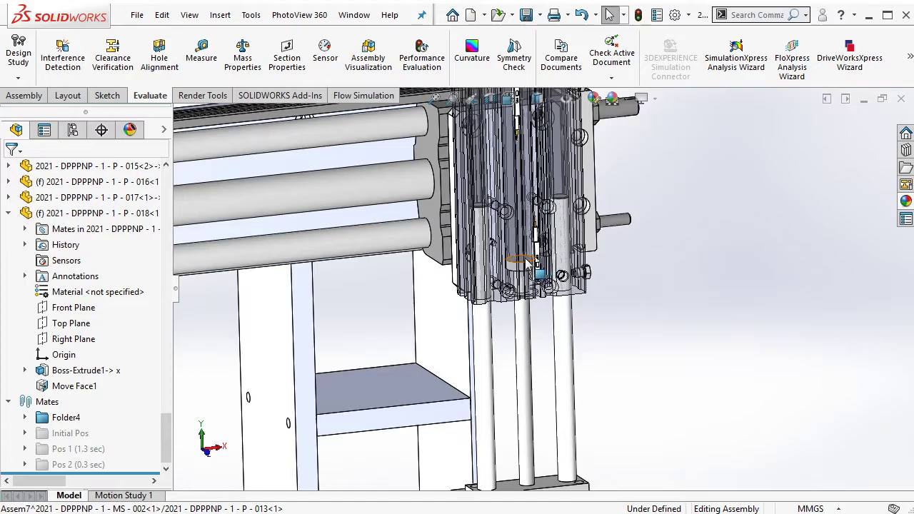
pyautogui.click(529, 264)
pyautogui.click(715, 177)
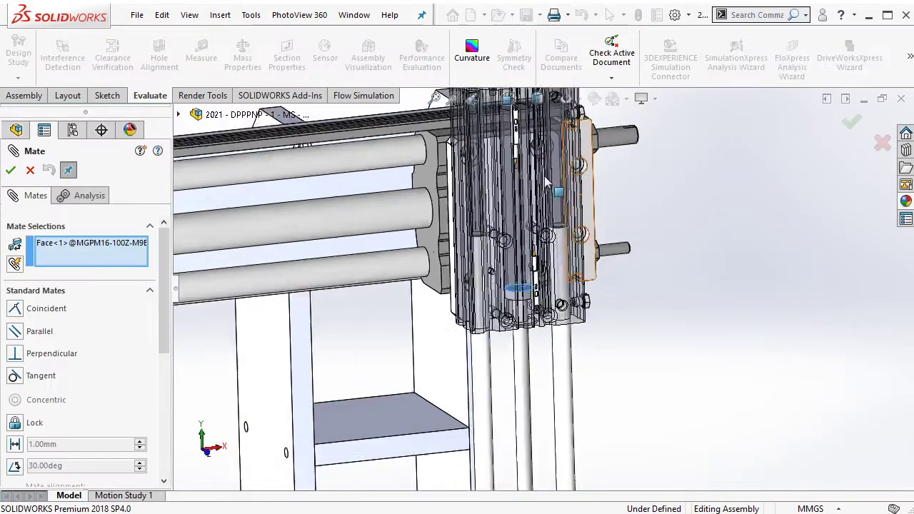
# Mate the cylinder face coincident with a hidden inner cylinder face picked through Select Other
pyautogui.moveTo(546, 182); pyautogui.dragTo(571, 212, button='middle')
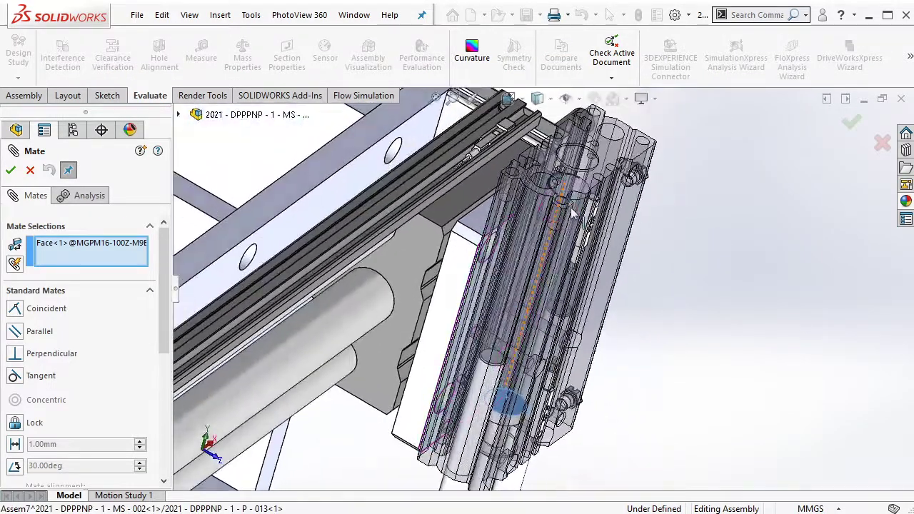
pyautogui.scroll(-5, 572, 213)
pyautogui.rightClick(573, 189)
pyautogui.click(606, 247)
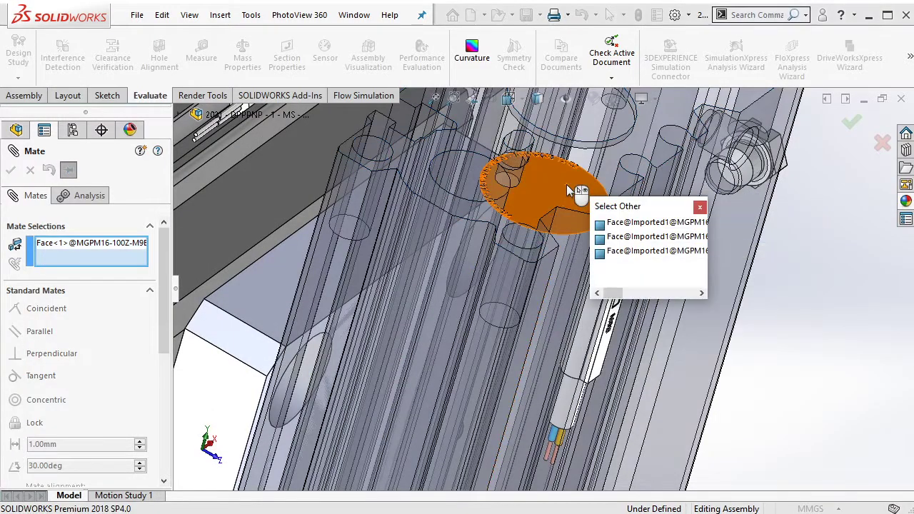
pyautogui.click(568, 186)
pyautogui.click(724, 167)
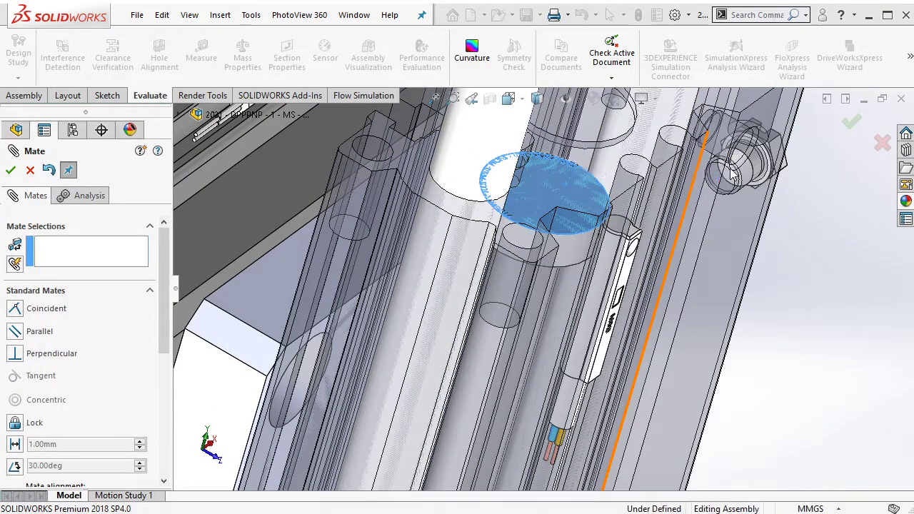
# Add a coincident mate between the jaw plate face and a hidden face chosen from the list
pyautogui.scroll(5, 730, 172)
pyautogui.moveTo(592, 377); pyautogui.dragTo(542, 367, button='middle')
pyautogui.scroll(-3, 543, 367)
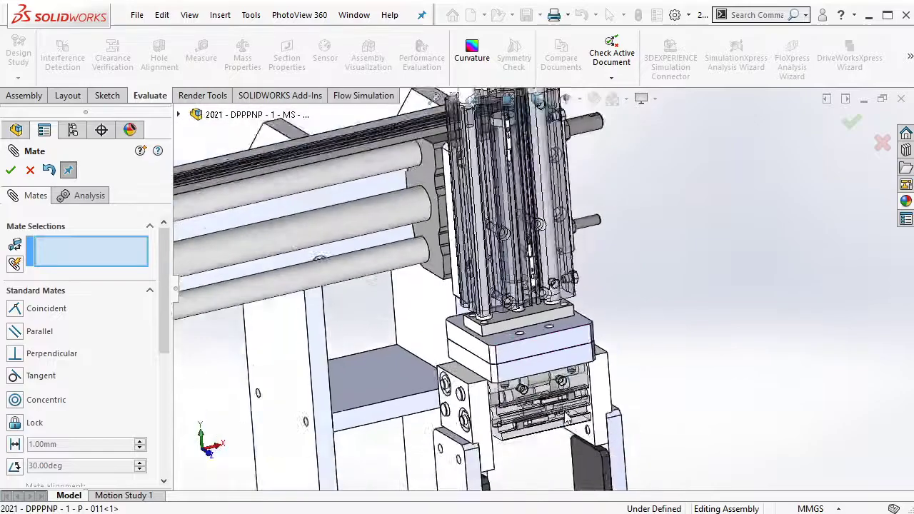
pyautogui.scroll(3, 566, 417)
pyautogui.scroll(-5, 577, 327)
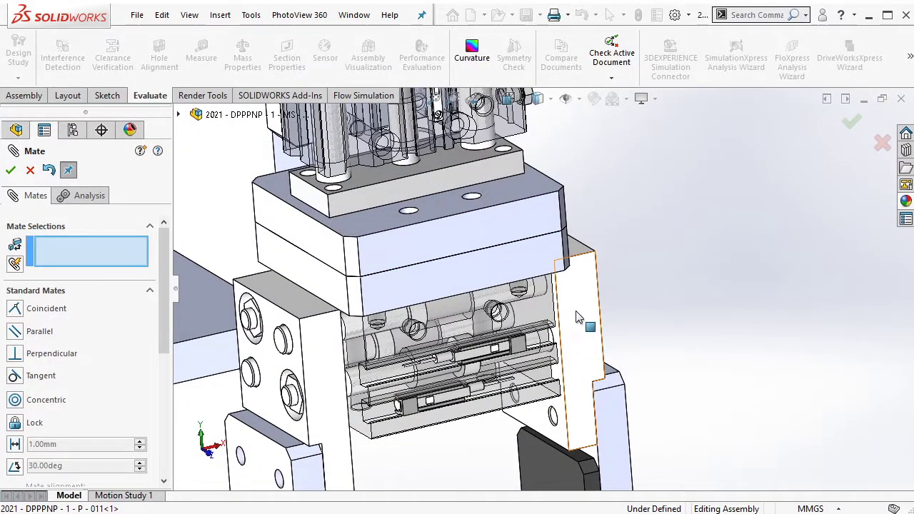
pyautogui.click(580, 317)
pyautogui.scroll(-4, 622, 312)
pyautogui.scroll(-2, 443, 318)
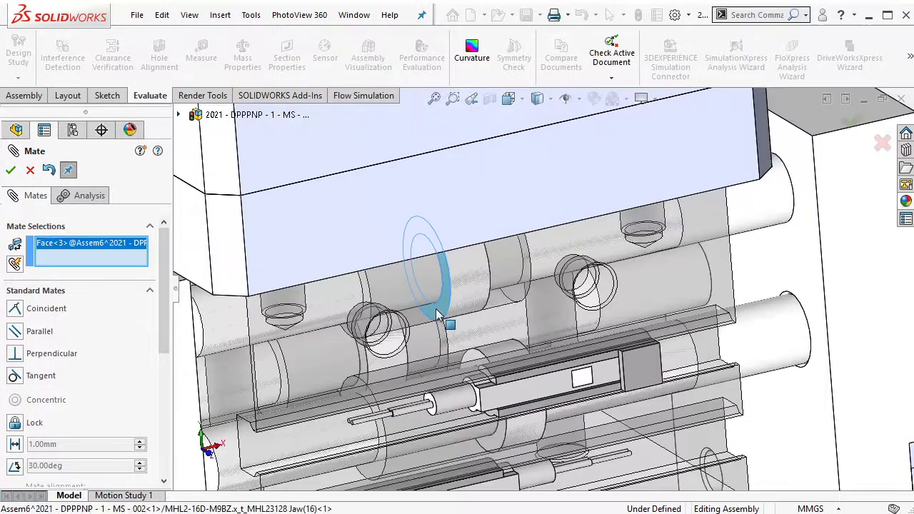
pyautogui.scroll(-3, 439, 317)
pyautogui.scroll(2, 377, 291)
pyautogui.scroll(-3, 379, 325)
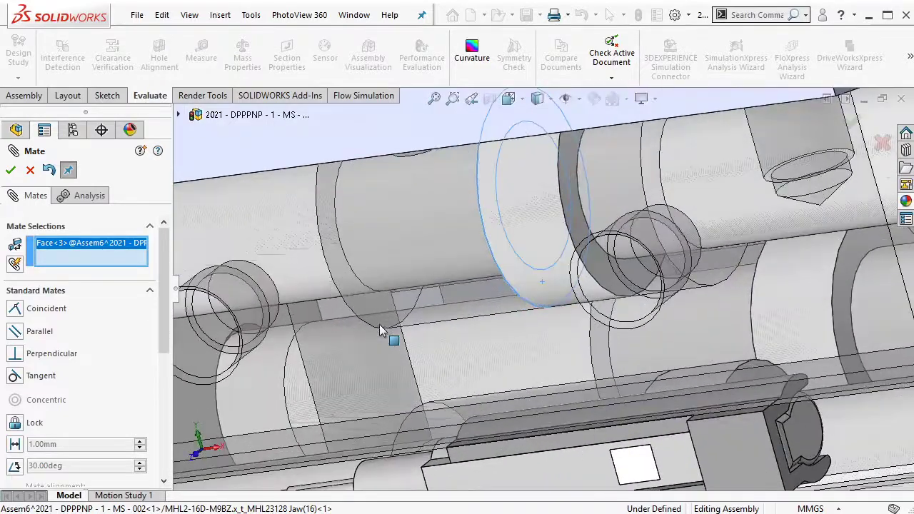
pyautogui.rightClick(377, 311)
pyautogui.click(422, 99)
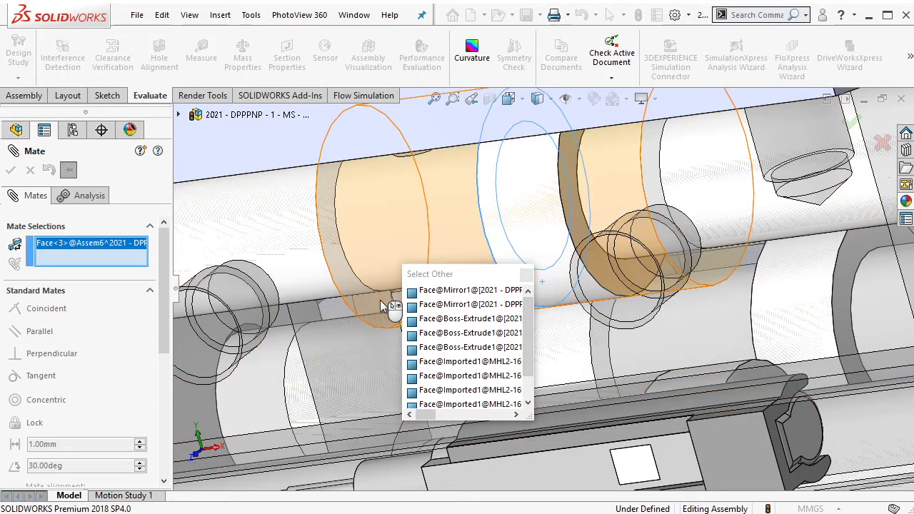
pyautogui.click(381, 305)
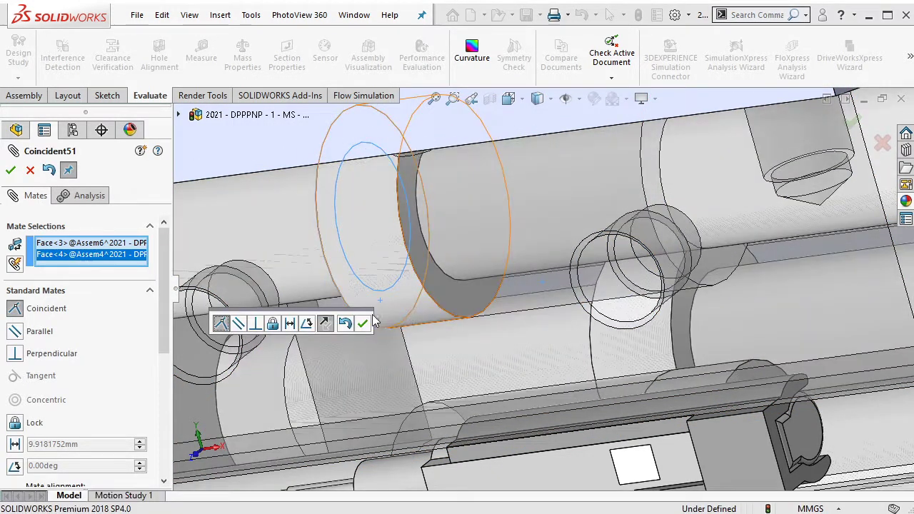
pyautogui.click(347, 320)
# Clear the mate selections and mate the cylinder face coincident with the inner face, creating Coincident52
pyautogui.scroll(5, 500, 321)
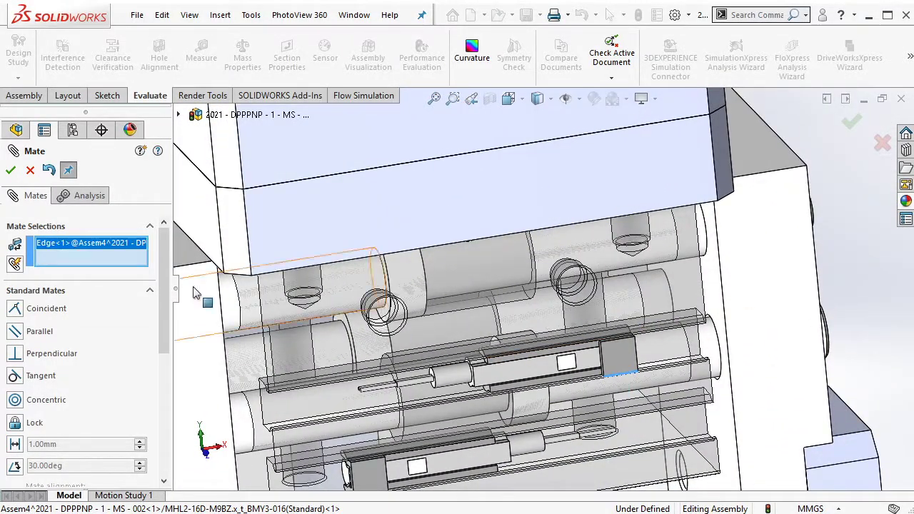
pyautogui.rightClick(93, 246)
pyautogui.click(117, 259)
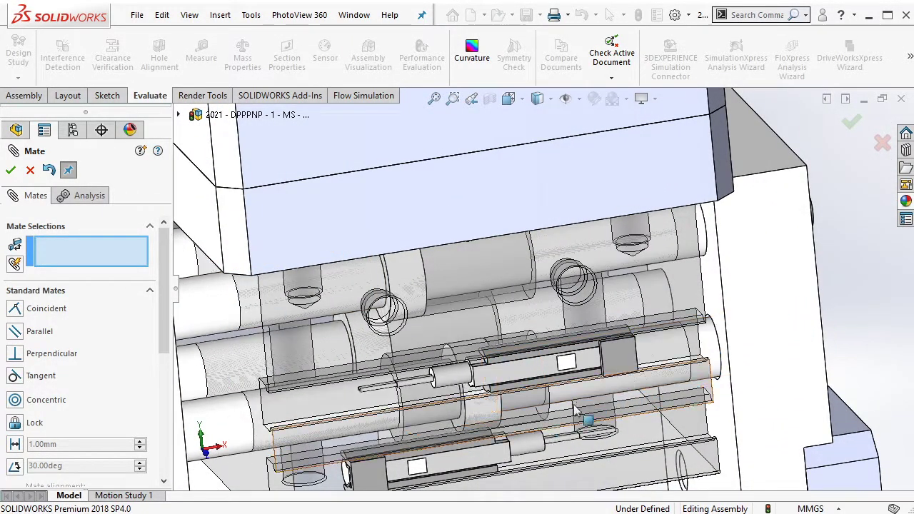
pyautogui.scroll(-5, 574, 411)
pyautogui.click(628, 375)
pyautogui.scroll(-3, 666, 365)
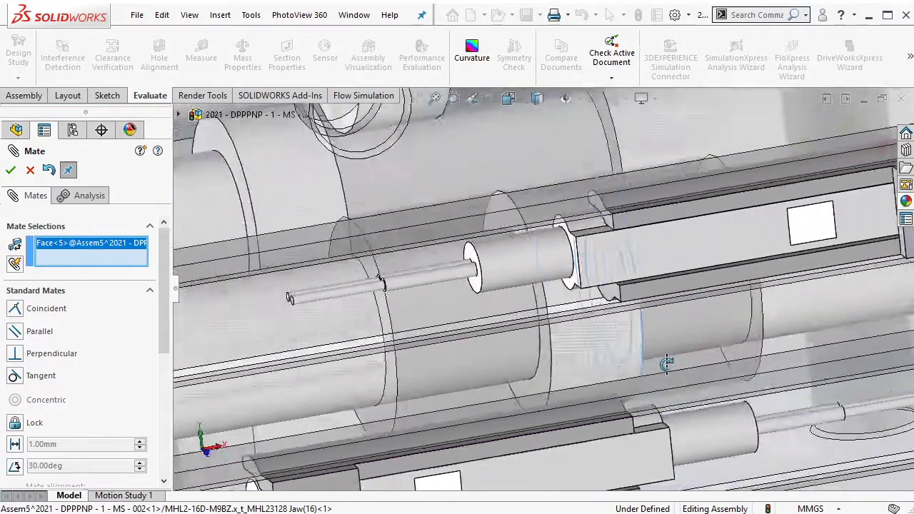
pyautogui.rightClick(745, 366)
pyautogui.click(759, 165)
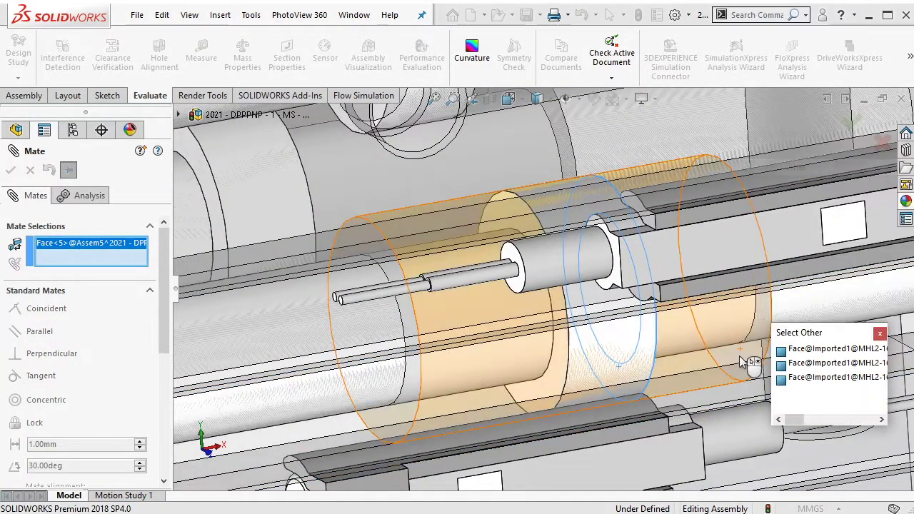
pyautogui.click(821, 362)
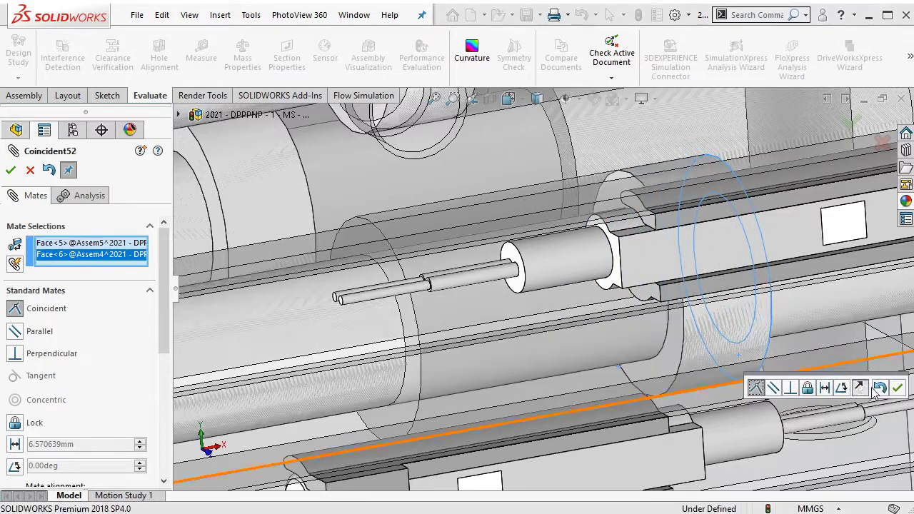
pyautogui.click(897, 388)
pyautogui.scroll(5, 503, 263)
pyautogui.scroll(-5, 504, 263)
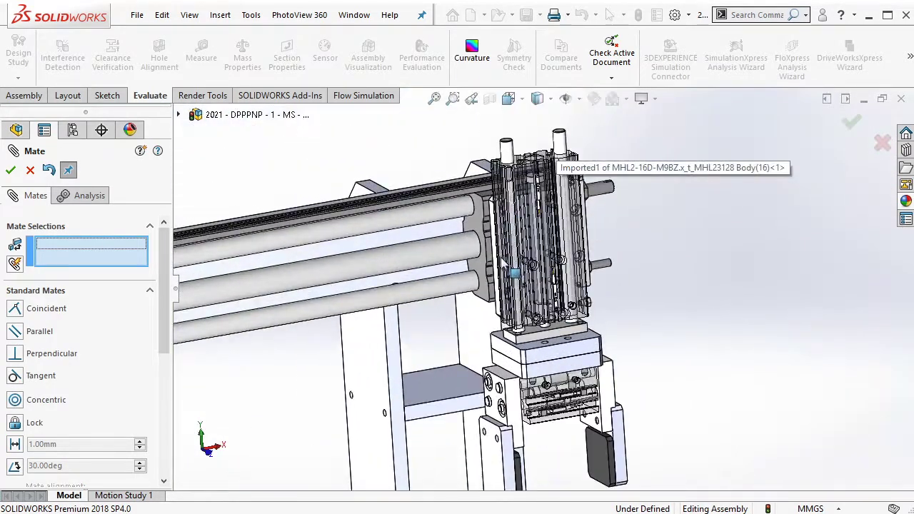
# Hold the slide with a 1.5 mm distance mate between its two faces
pyautogui.moveTo(503, 265); pyautogui.dragTo(454, 266)
pyautogui.click(15, 444)
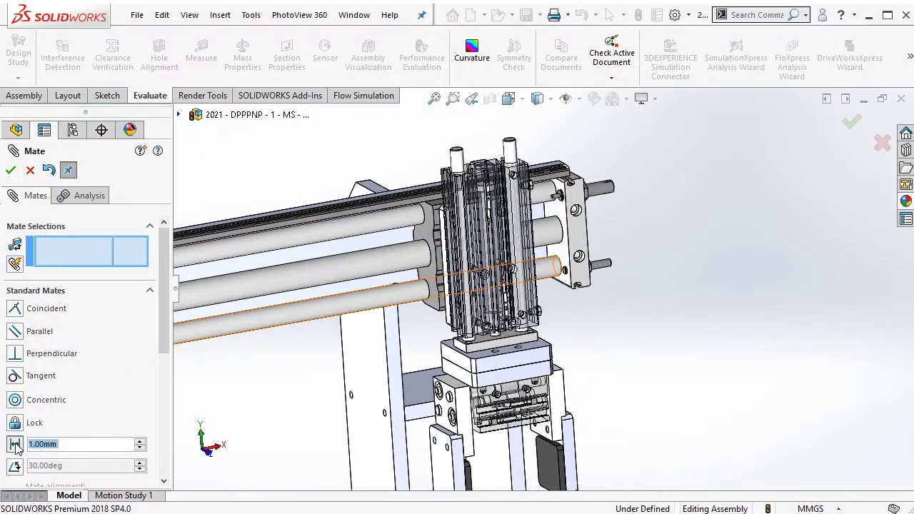
pyautogui.write('1.5')
pyautogui.press('Return')
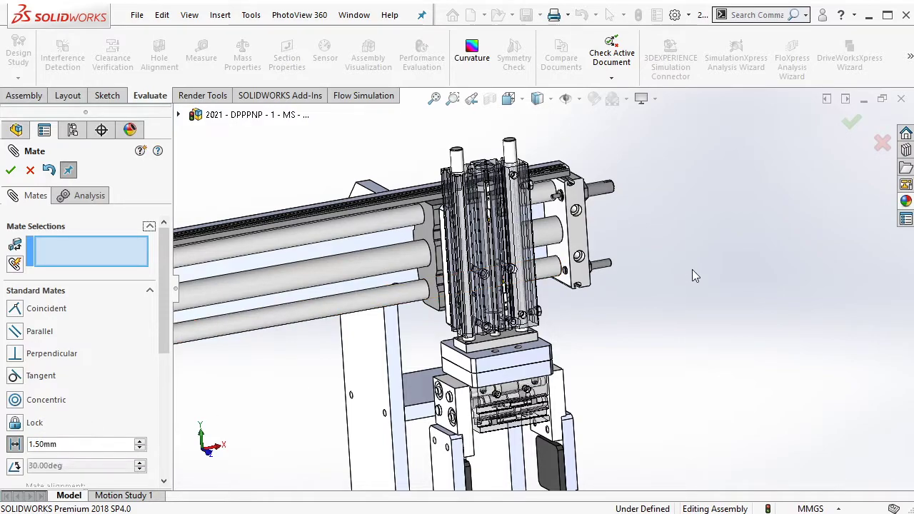
pyautogui.click(557, 221)
pyautogui.moveTo(557, 222); pyautogui.dragTo(526, 228, button='middle')
pyautogui.click(526, 229)
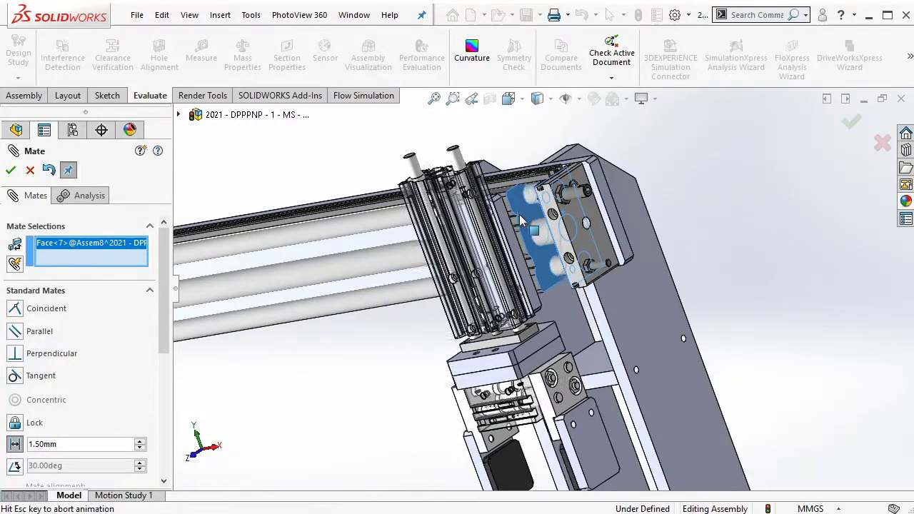
pyautogui.click(695, 212)
# Add a coincident mate on the PRODUCT block's end face
pyautogui.hotkey('ctrl', '1')
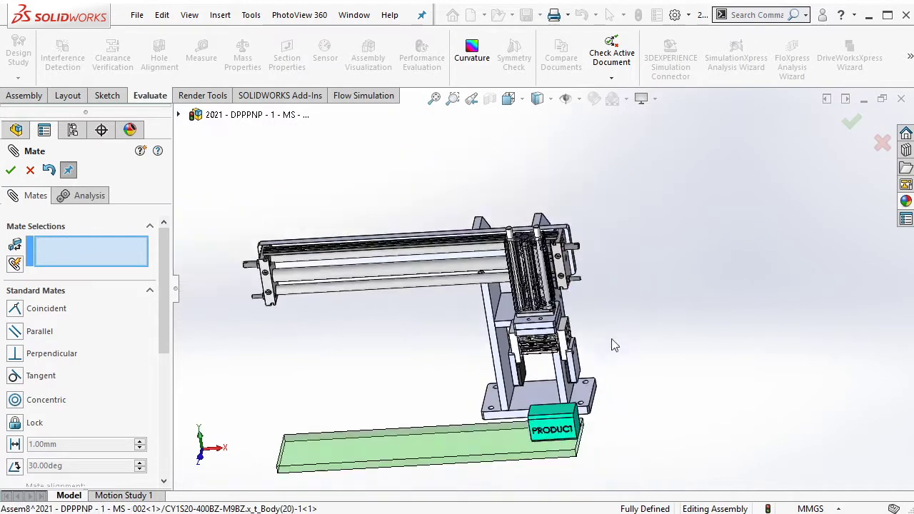
pyautogui.moveTo(587, 305); pyautogui.dragTo(527, 389, button='middle')
pyautogui.scroll(-5, 526, 389)
pyautogui.click(525, 382)
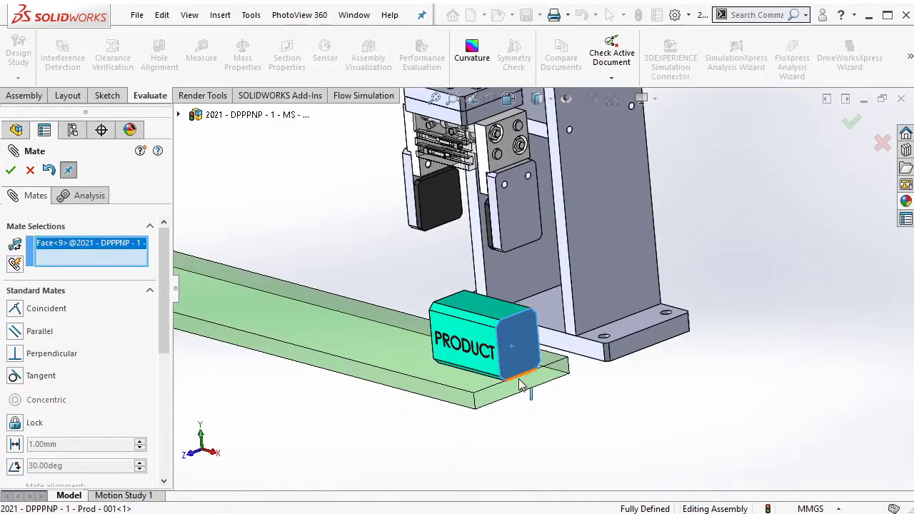
pyautogui.click(679, 408)
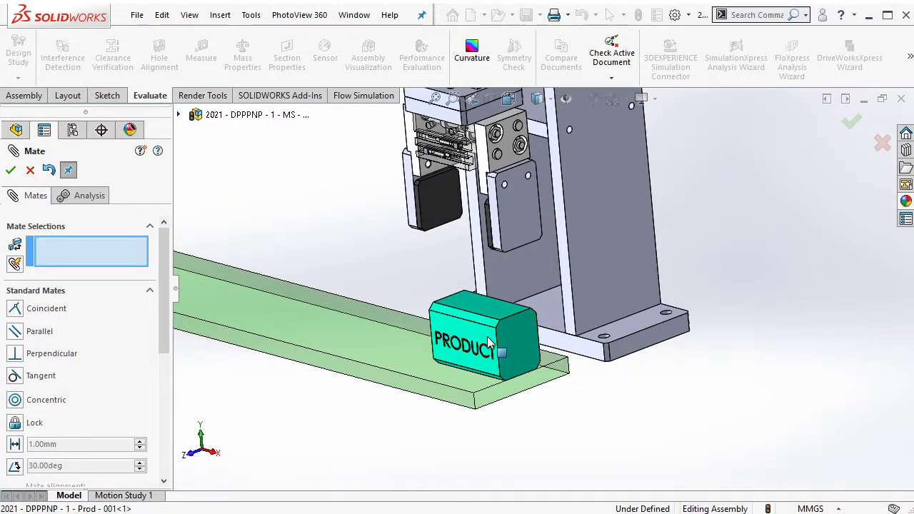
# Set a 28.5 mm distance mate between the PRODUCT block side face and the rail face
pyautogui.click(445, 371)
pyautogui.click(445, 391)
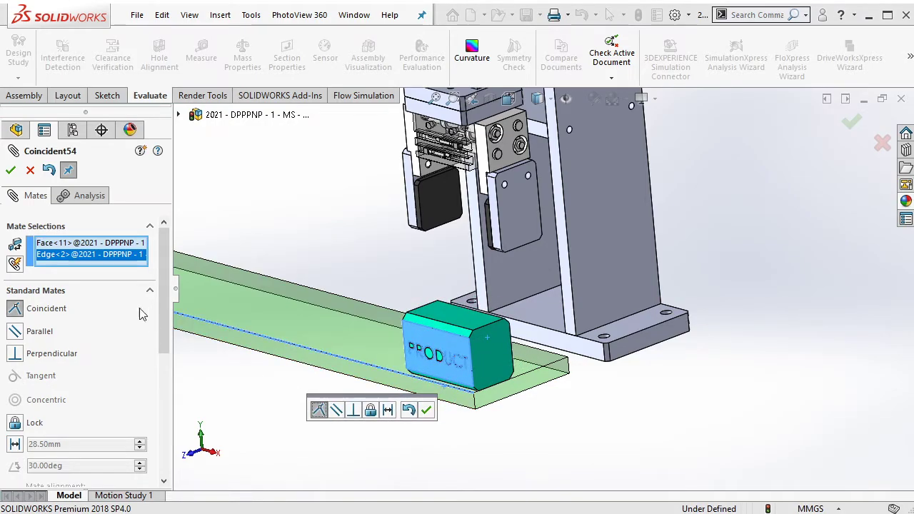
pyautogui.rightClick(119, 255)
pyautogui.click(126, 281)
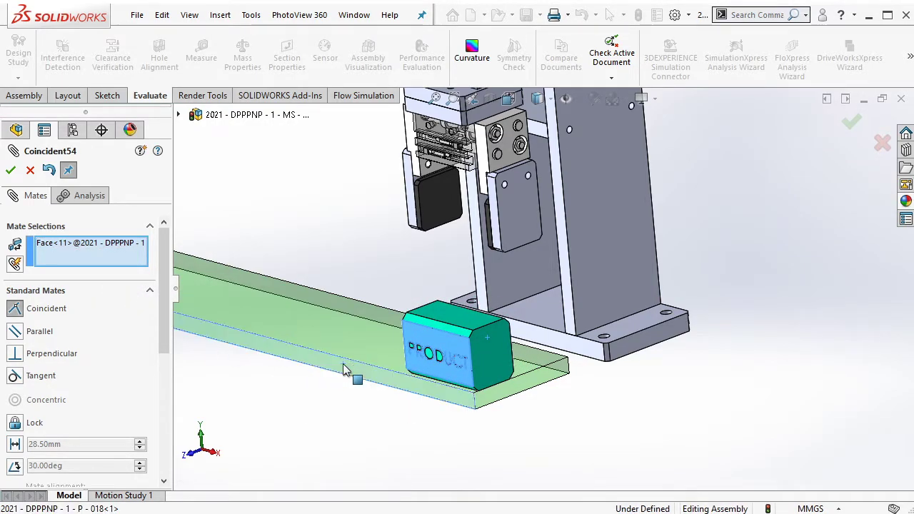
pyautogui.click(344, 370)
pyautogui.click(254, 387)
pyautogui.write('28.')
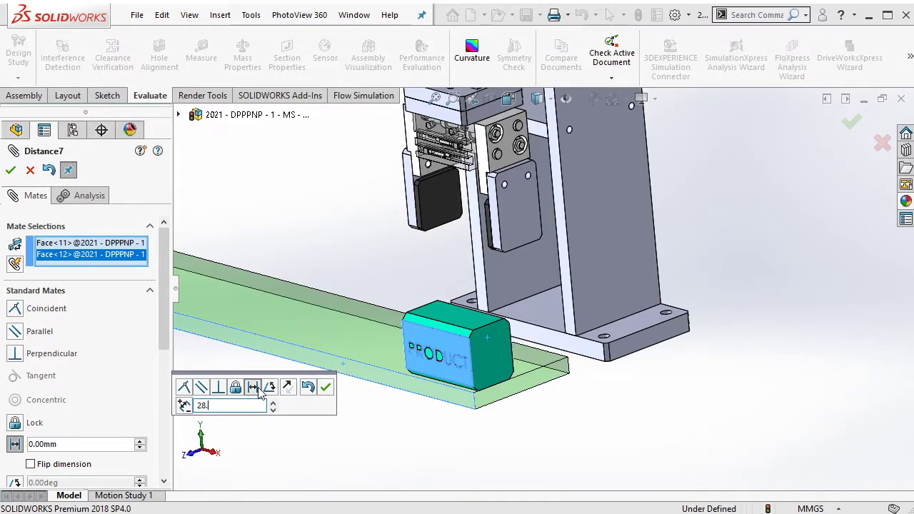
pyautogui.write('5')
pyautogui.press('Return')
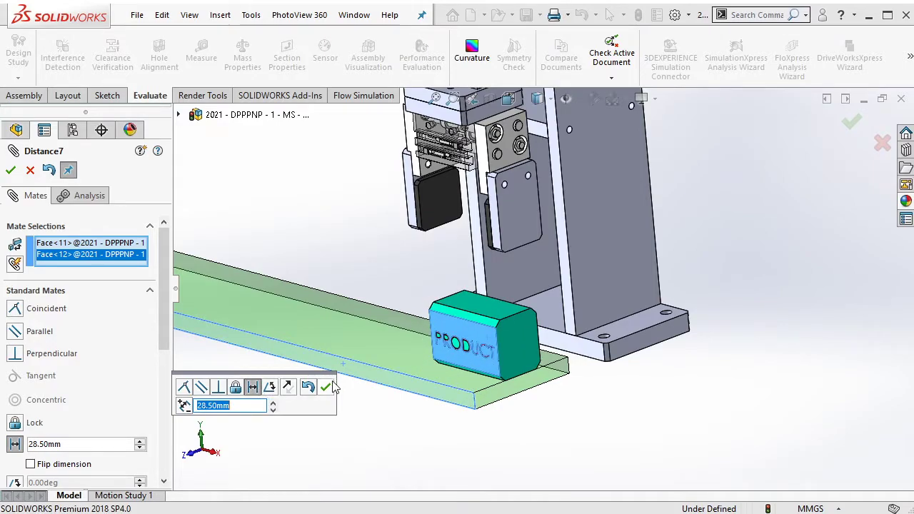
pyautogui.click(325, 387)
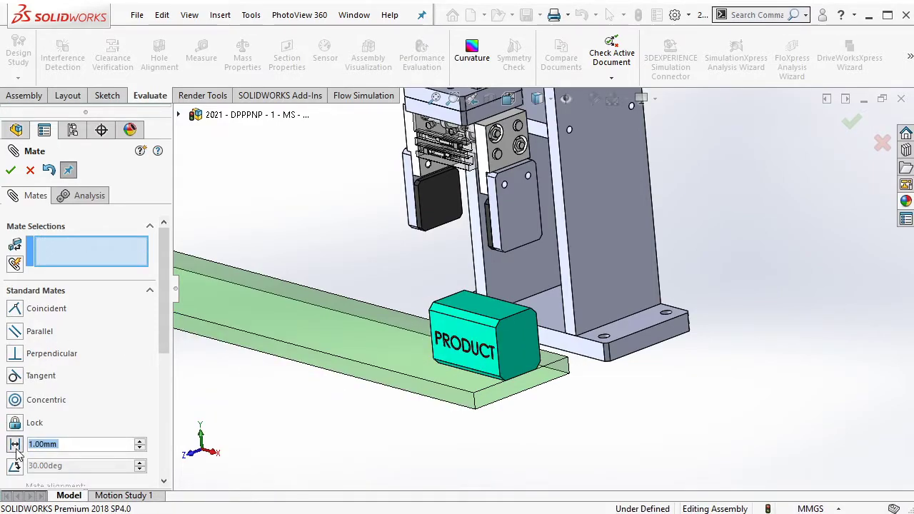
# Add a 100 mm distance mate between the rail face and the PRODUCT face
pyautogui.write('100')
pyautogui.click(400, 343)
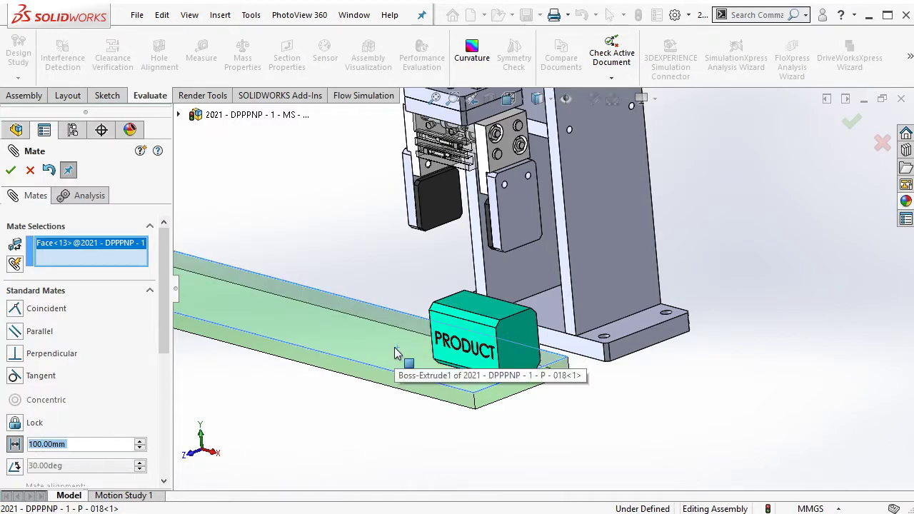
pyautogui.click(474, 320)
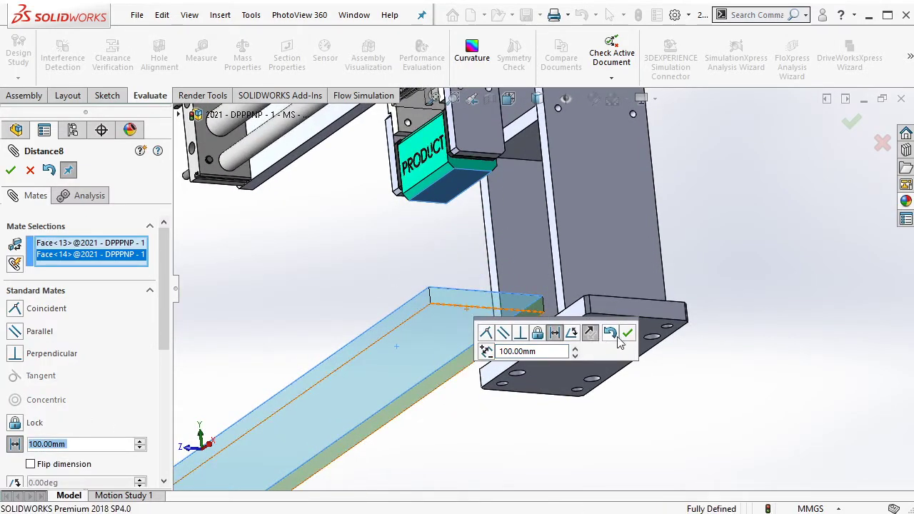
pyautogui.click(627, 332)
# Finish mating and check the slide unit and parts near the PRODUCT block are fixed
pyautogui.press('Return')
pyautogui.scroll(5, 509, 208)
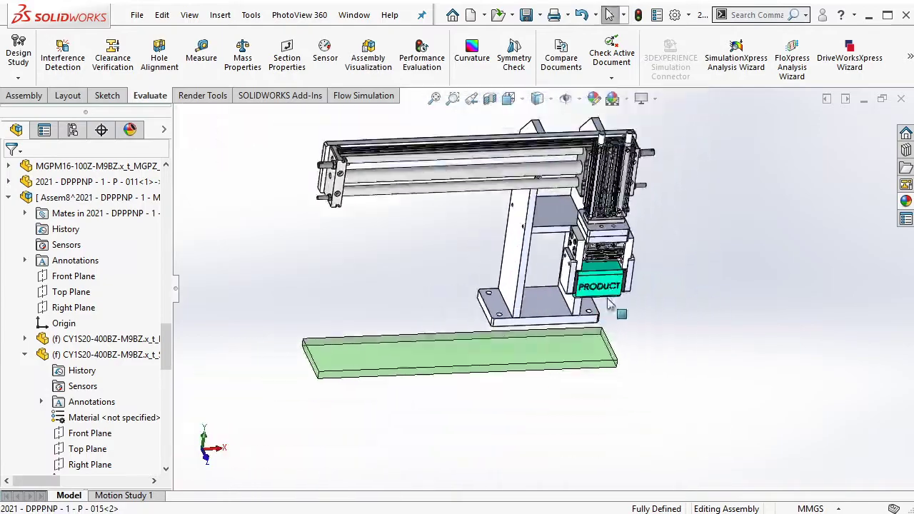
pyautogui.moveTo(509, 208)
pyautogui.mouseDown(button='middle')
pyautogui.moveTo(564, 261)
pyautogui.moveTo(600, 247)
pyautogui.moveTo(550, 239)
pyautogui.mouseUp(button='middle')
pyautogui.scroll(-5, 564, 260)
pyautogui.click(564, 261)
pyautogui.scroll(-3, 564, 260)
pyautogui.scroll(3, 600, 248)
pyautogui.click(549, 227)
pyautogui.click(465, 171)
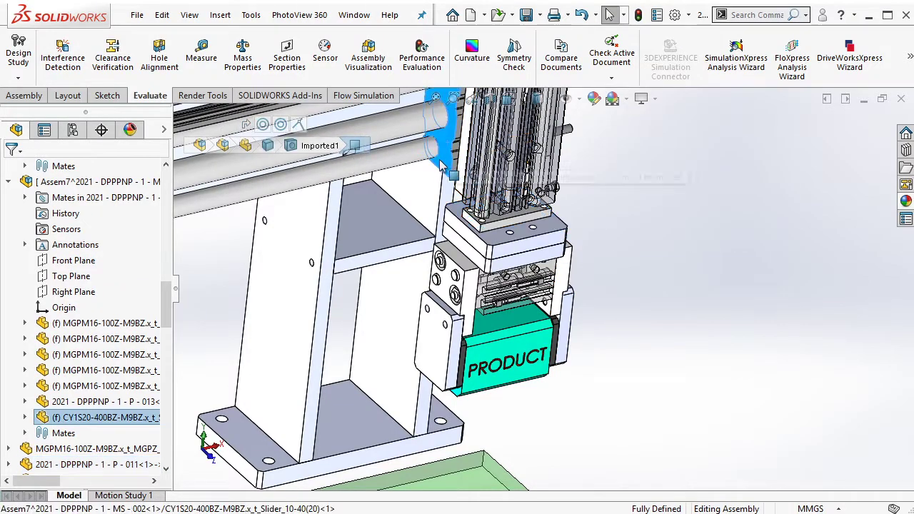
pyautogui.press('Escape')
# Group Coincident50 through Distance8 into a new mate folder named 'Pos 3 (1.3 sec)'
pyautogui.scroll(5, 465, 214)
pyautogui.scroll(-3, 472, 325)
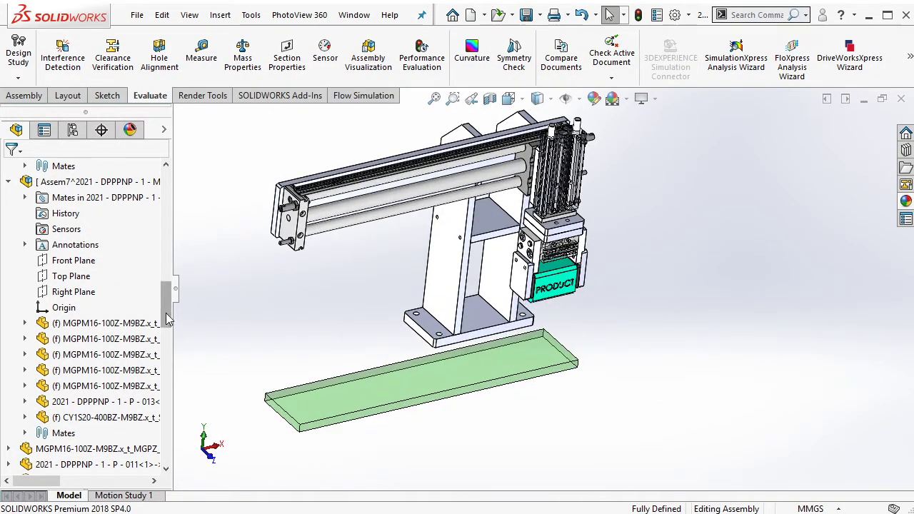
pyautogui.moveTo(165, 306); pyautogui.dragTo(160, 464)
pyautogui.click(93, 370)
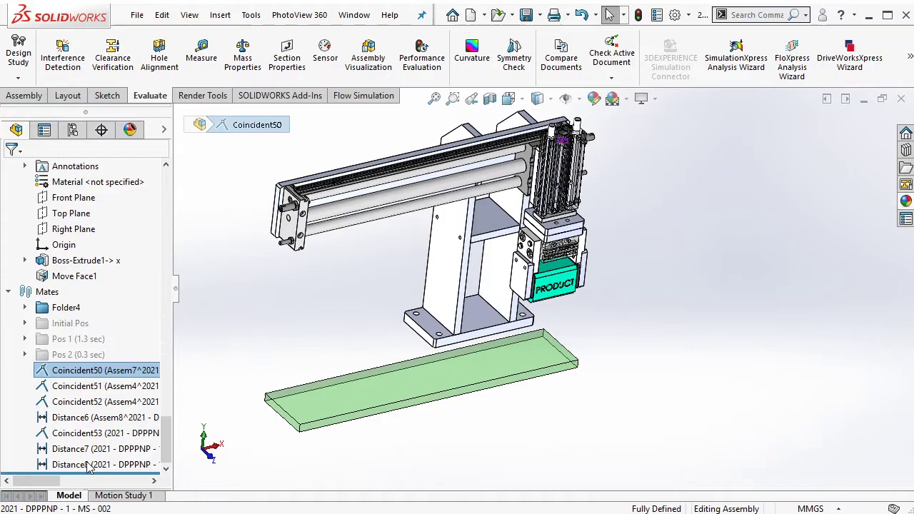
pyautogui.keyDown('shift'); pyautogui.click(86, 464); pyautogui.keyUp('shift')
pyautogui.rightClick(87, 462)
pyautogui.click(127, 378)
pyautogui.write('Pos 3 (1.3 sec)')
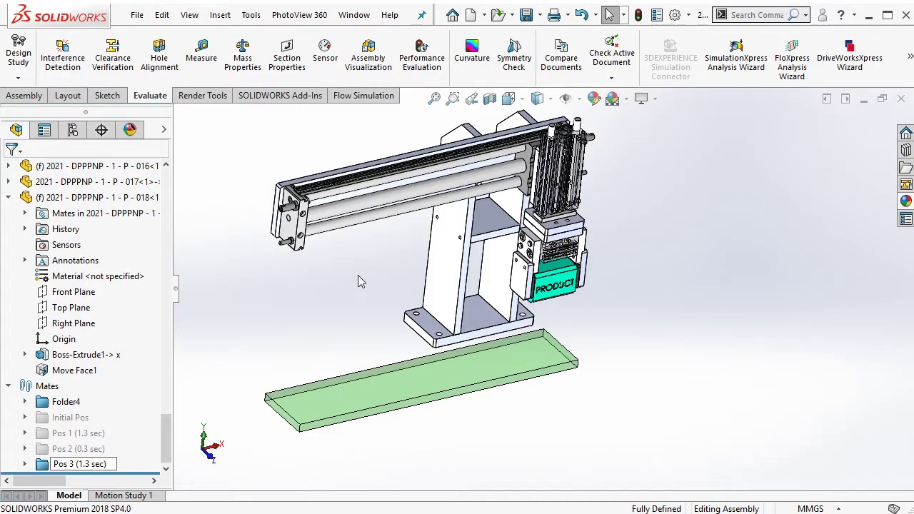
pyautogui.click(357, 281)
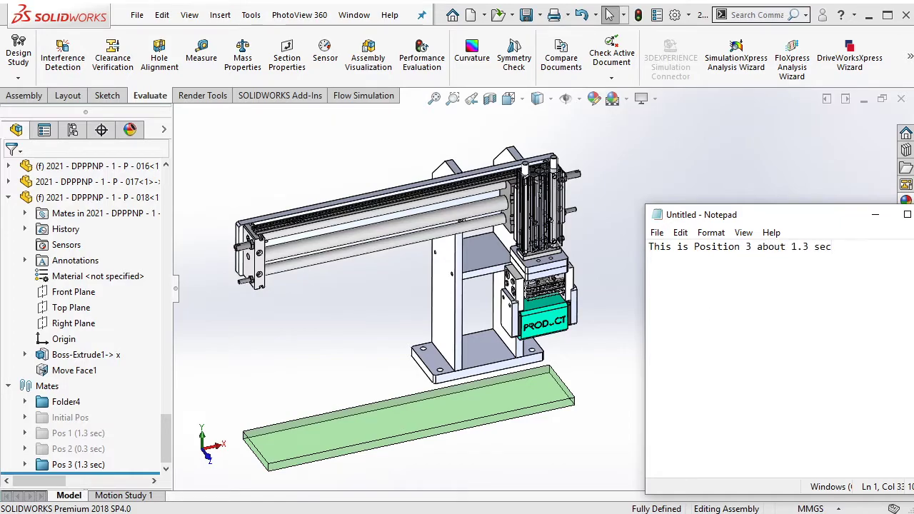
# Clear the Notepad note and bring the assembly window back to the front
pyautogui.hotkey('ctrl', 'a')
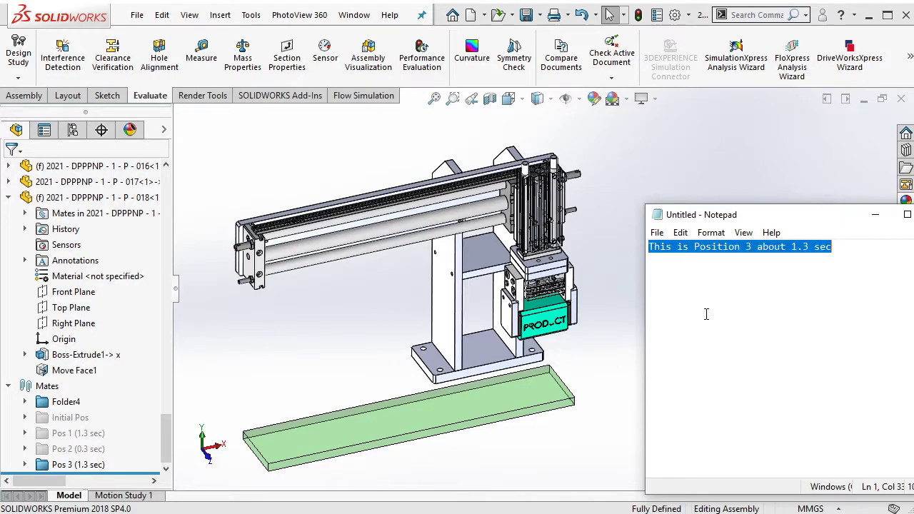
pyautogui.press('BackSpace')
pyautogui.click(664, 172)
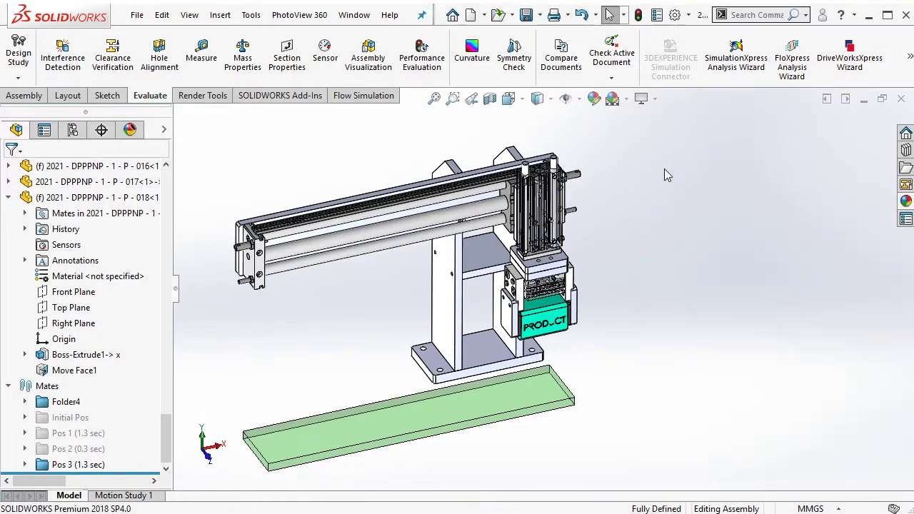